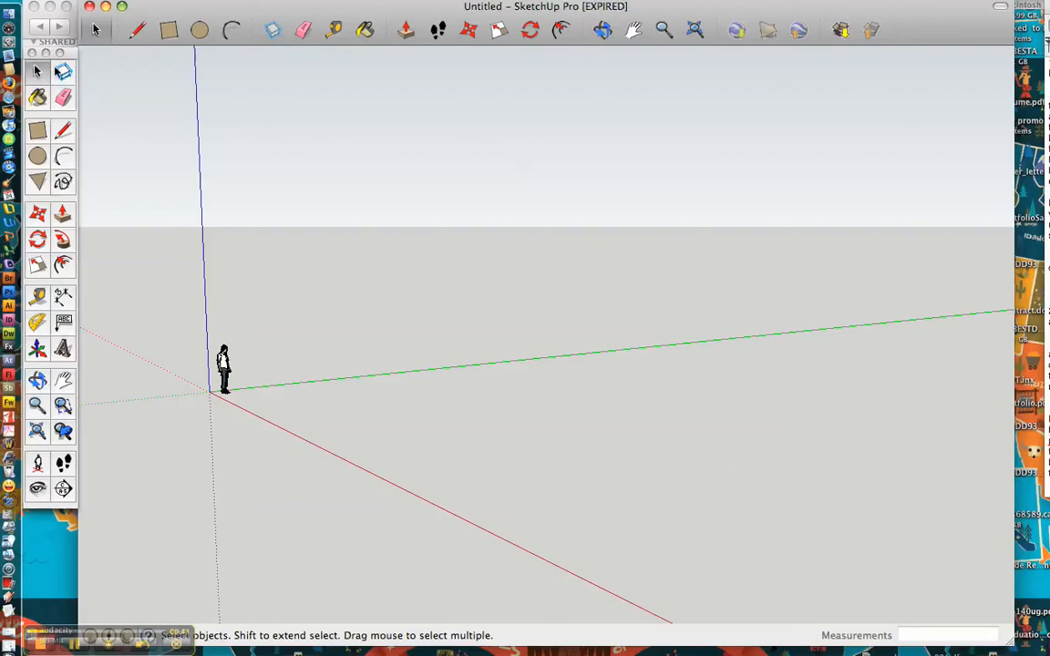
Start the Rectangle tool and examine the empty scene's axes and ground plane from several angles
click(37, 133)
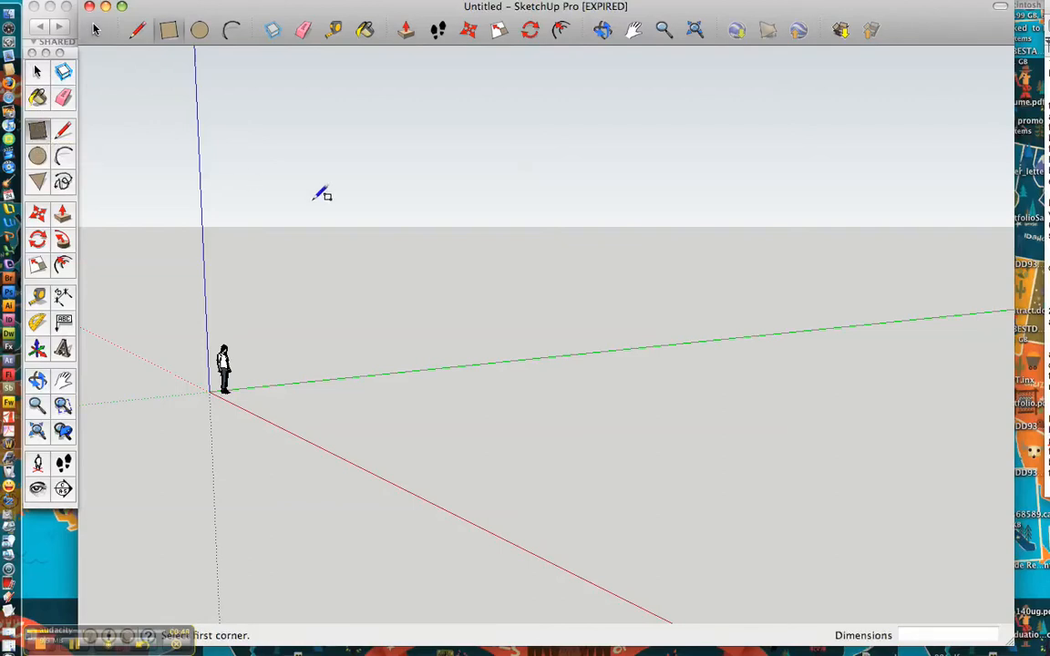
middle_drag(391, 221, 390, 262)
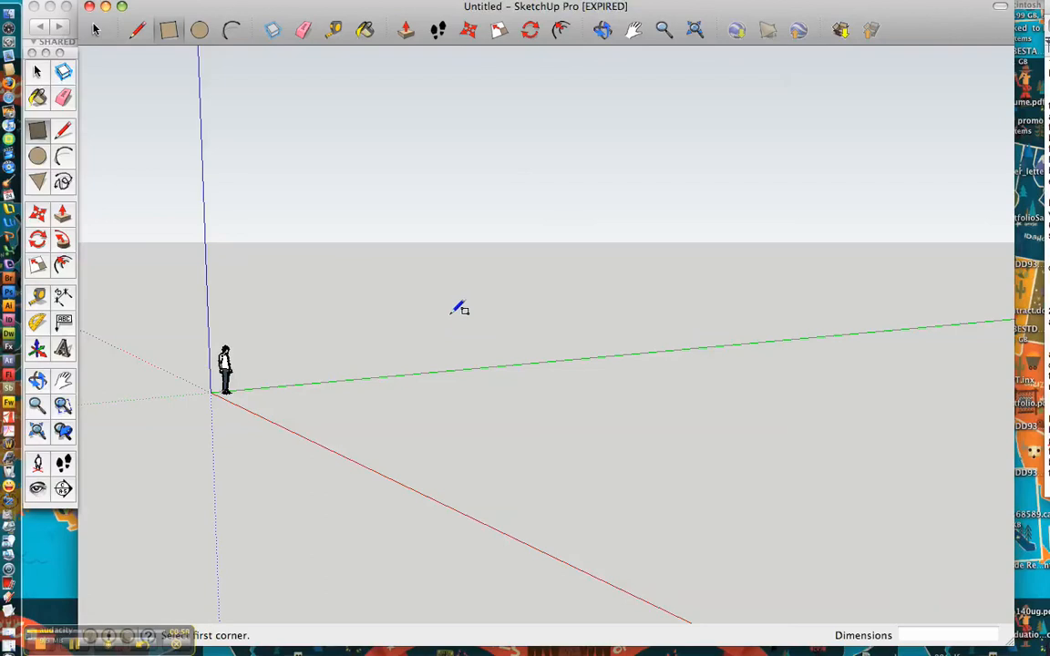
middle_drag(461, 249, 417, 338)
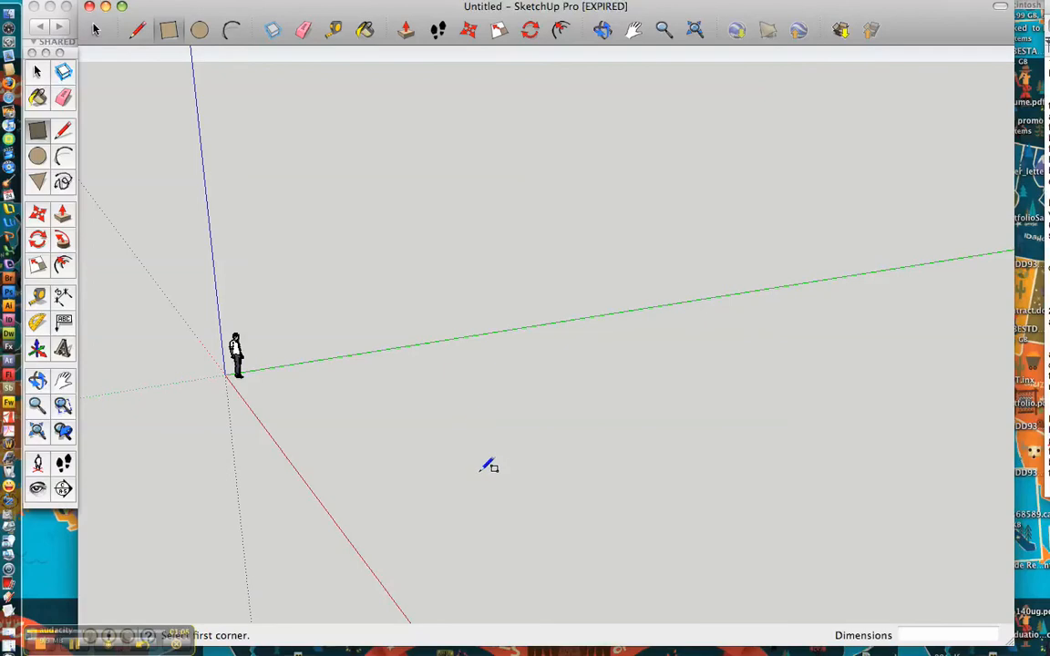
middle_drag(488, 467, 440, 370)
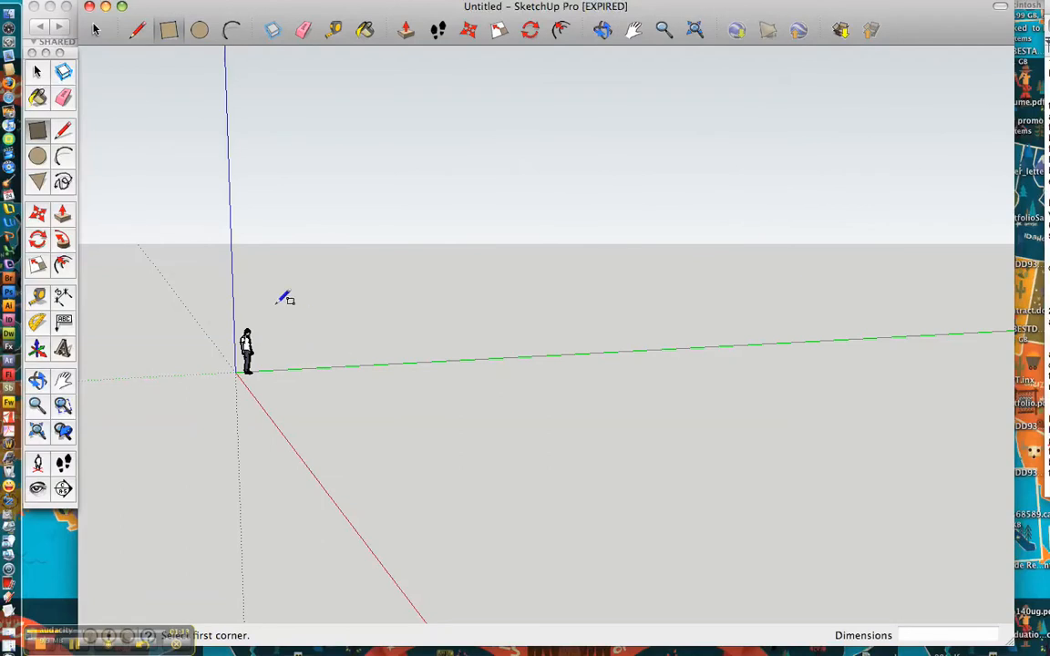
key(o)
drag(279, 308, 279, 309)
key(r)
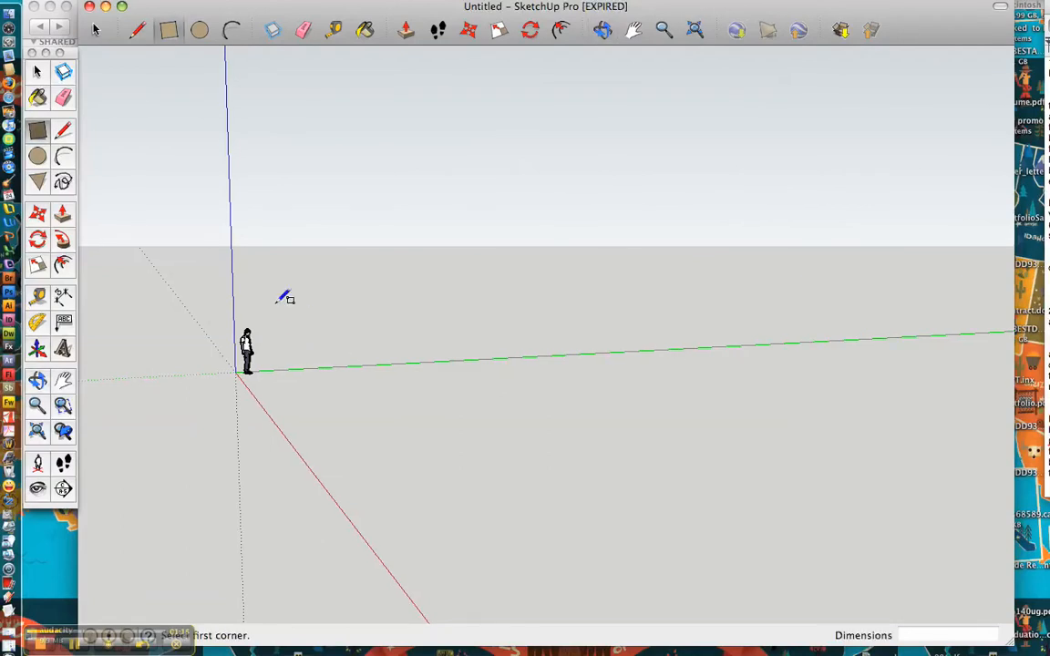
shift+middle_drag(278, 302, 538, 315)
shift+middle_drag(708, 319, 396, 296)
shift+middle_drag(682, 296, 453, 295)
shift+middle_drag(288, 320, 545, 319)
shift+middle_drag(349, 315, 500, 314)
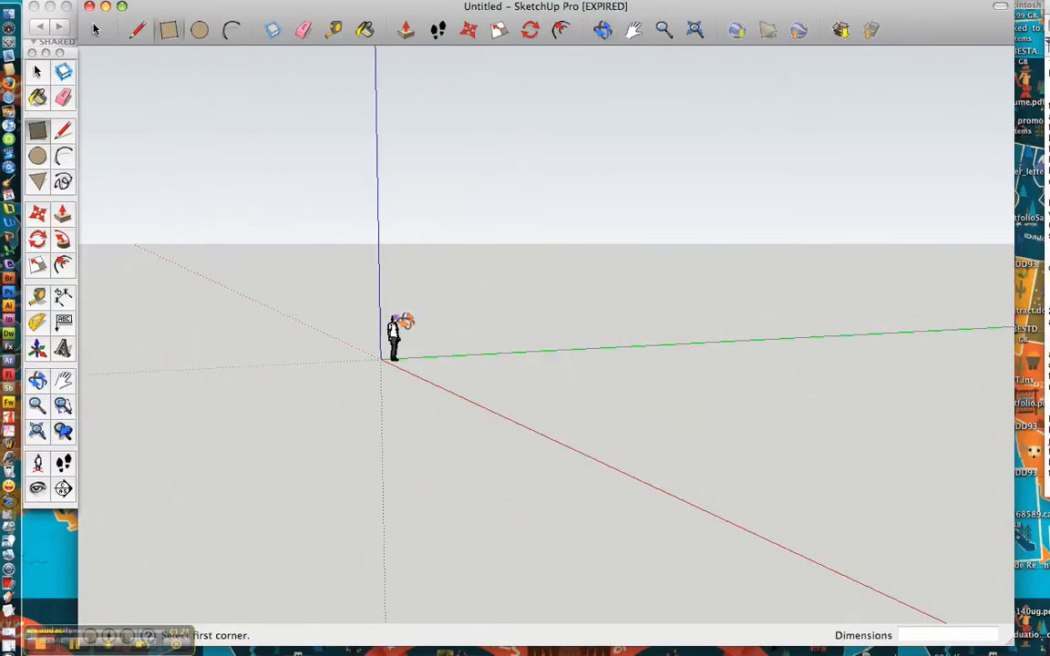
middle_drag(403, 321, 369, 378)
middle_drag(567, 307, 362, 262)
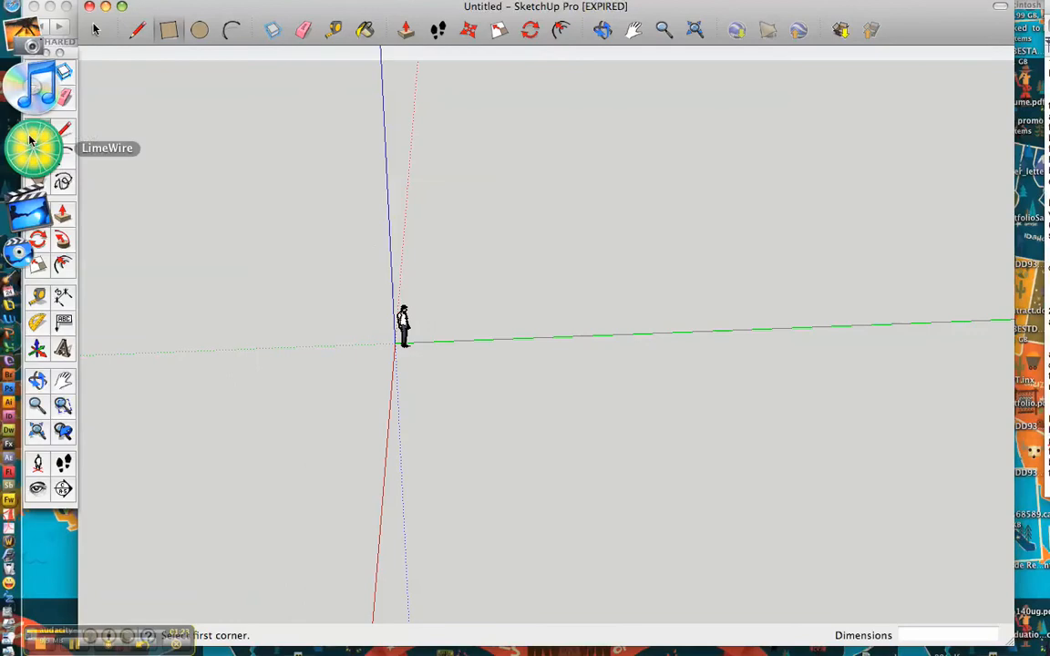
Draw a large rectangle on the ground plane alongside the green axis as the building's footprint
middle_drag(626, 263, 415, 231)
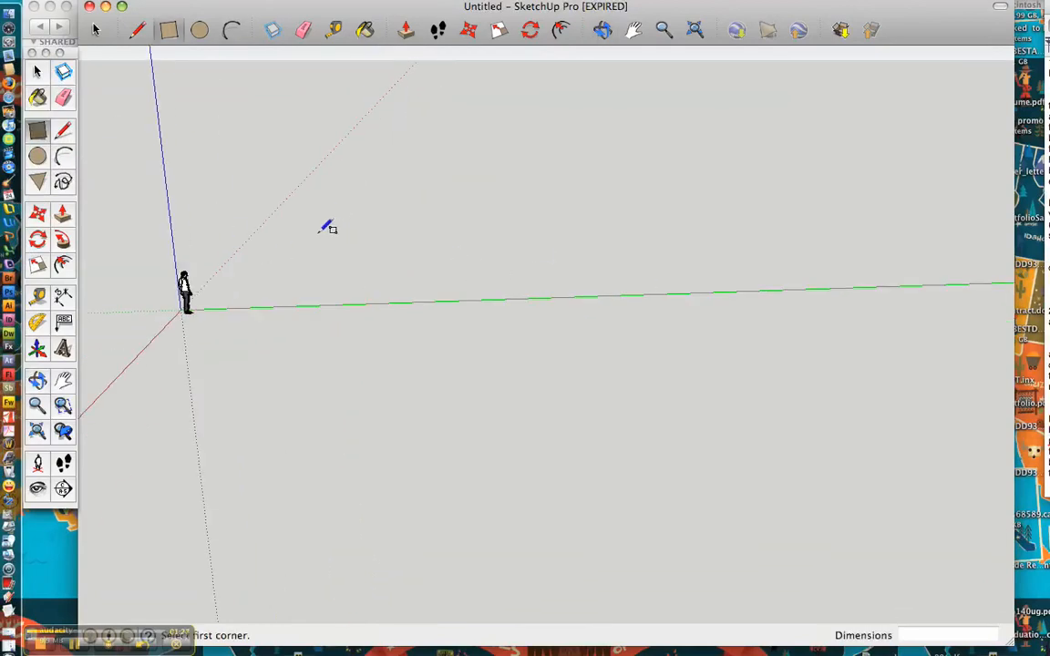
click(258, 296)
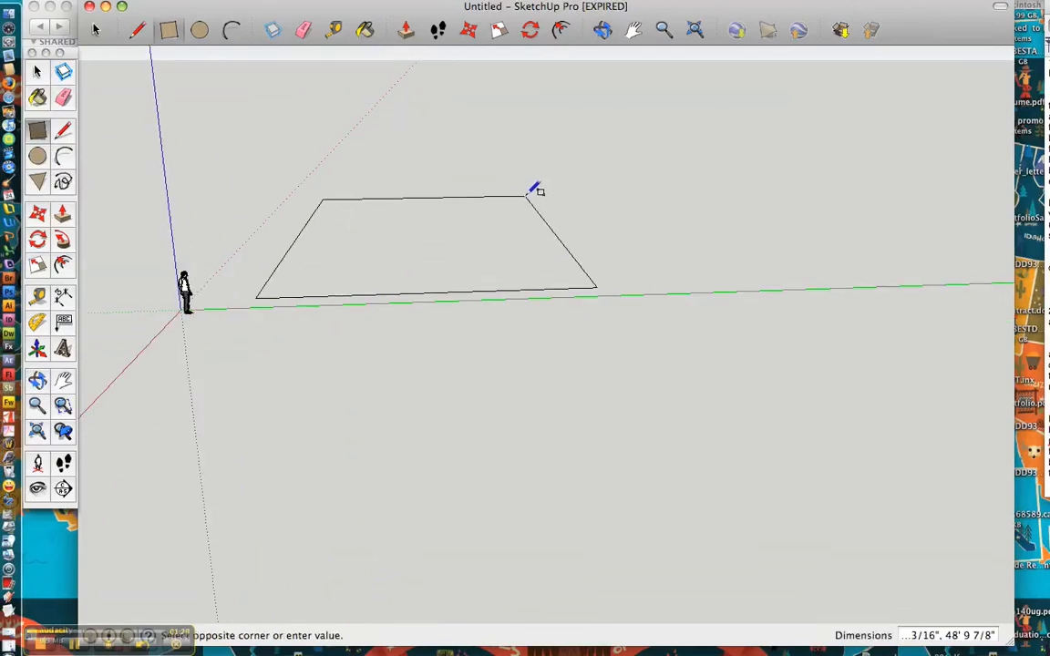
click(572, 173)
Draw a second rectangle just inside the footprint, about 62' wide along the green axis, leaving a narrow border for walls
middle_drag(550, 249, 648, 566)
middle_drag(557, 401, 510, 353)
scroll(508, 353, down, 2)
middle_drag(461, 250, 420, 248)
click(379, 93)
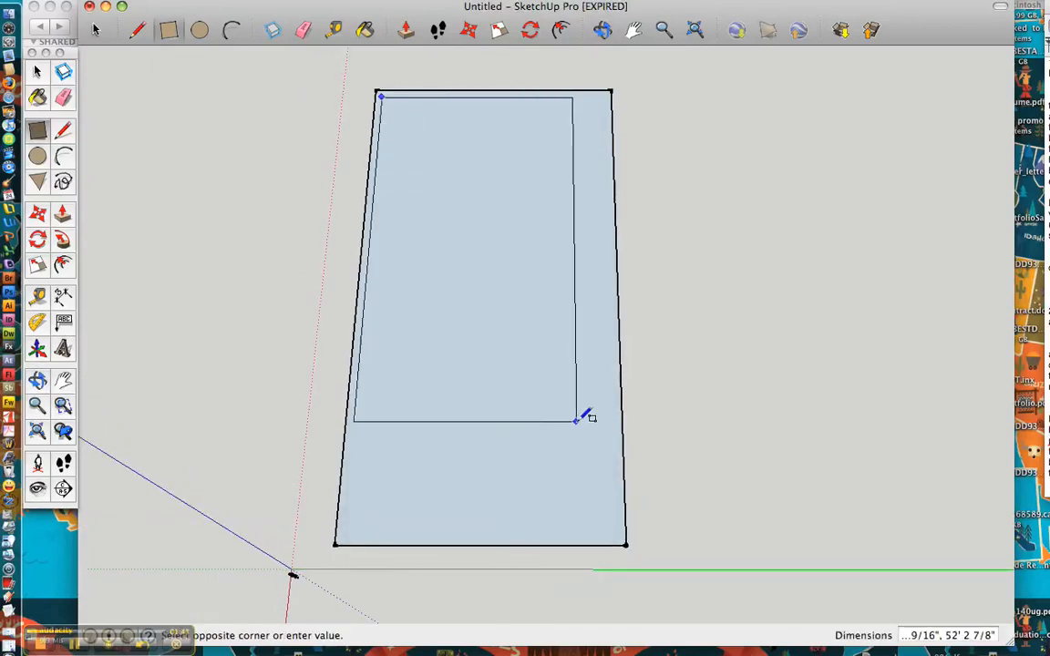
click(623, 537)
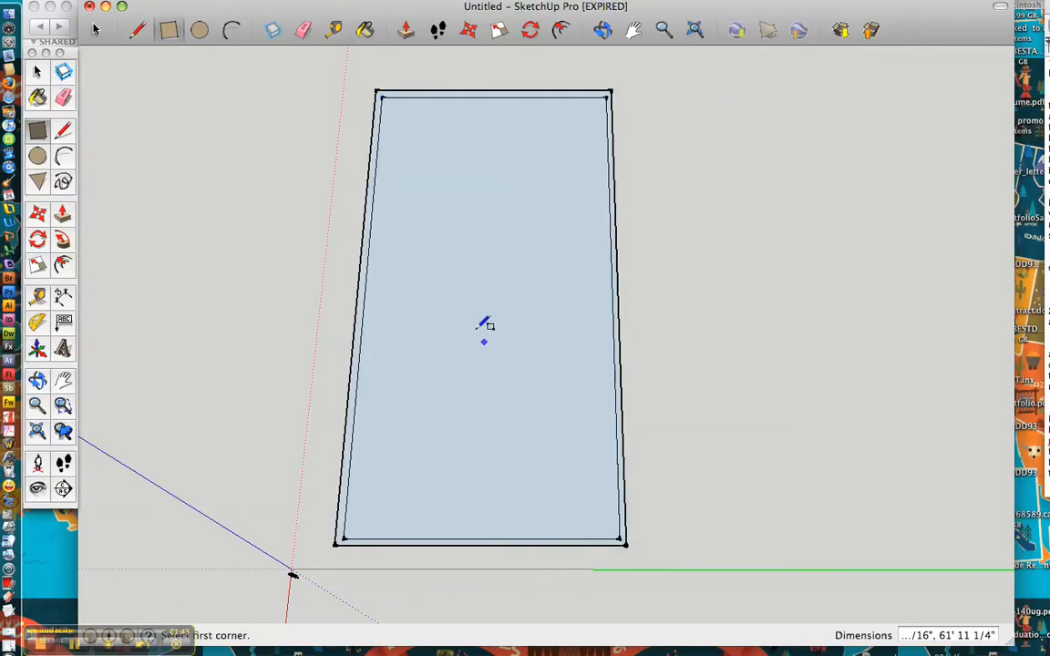
Push/Pull the narrow border between the two rectangles upward to raise the walls around the floor
click(62, 213)
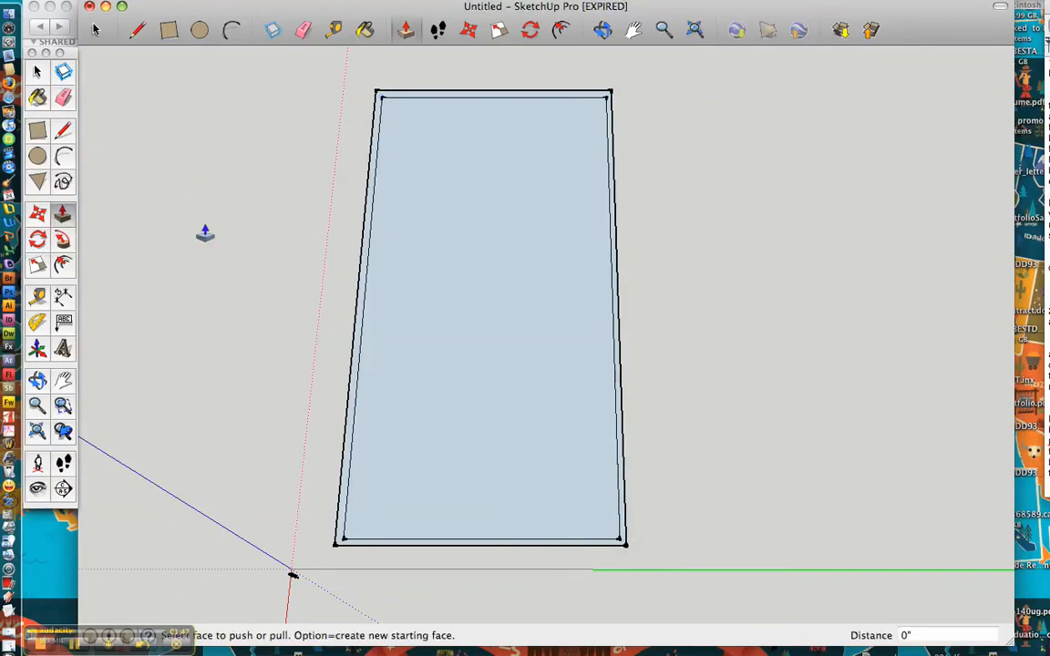
middle_drag(510, 227, 516, 233)
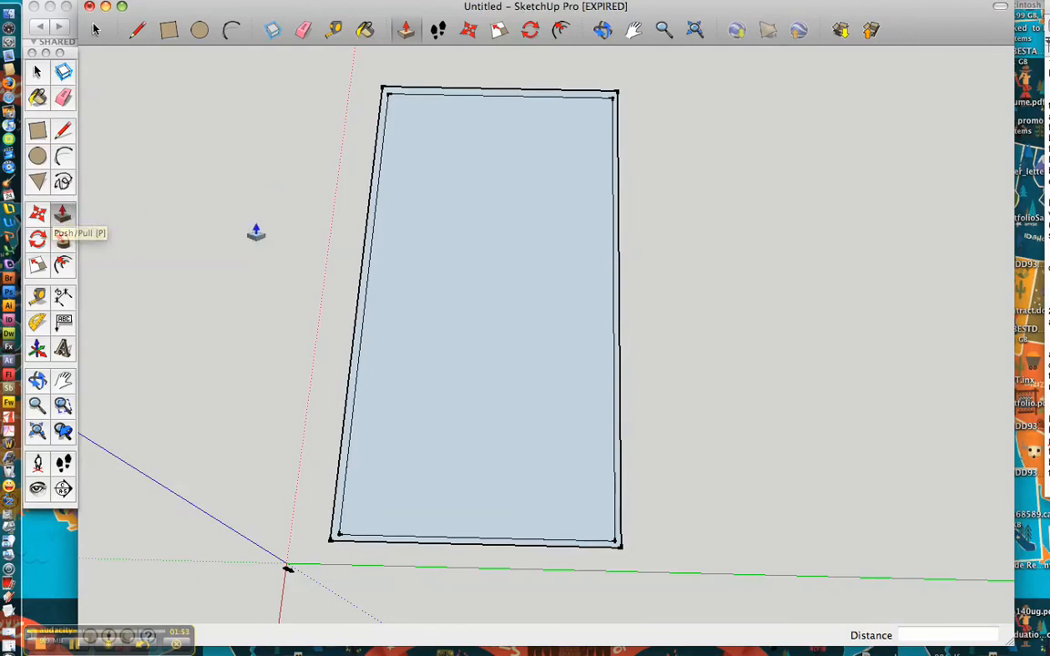
middle_drag(375, 280, 427, 295)
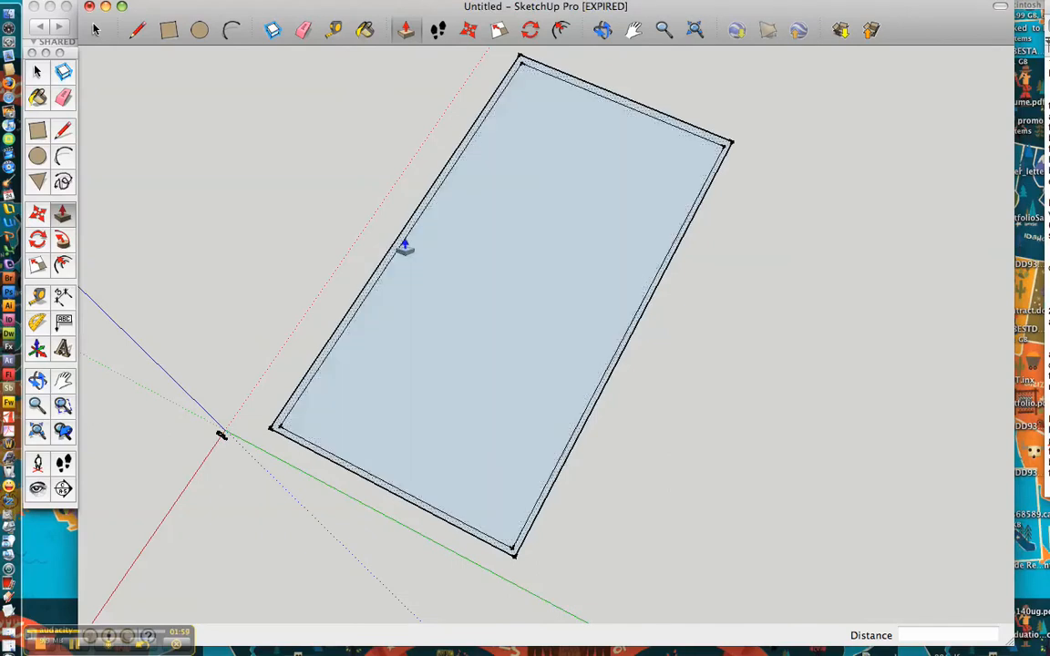
drag(399, 245, 402, 167)
middle_drag(497, 335, 427, 293)
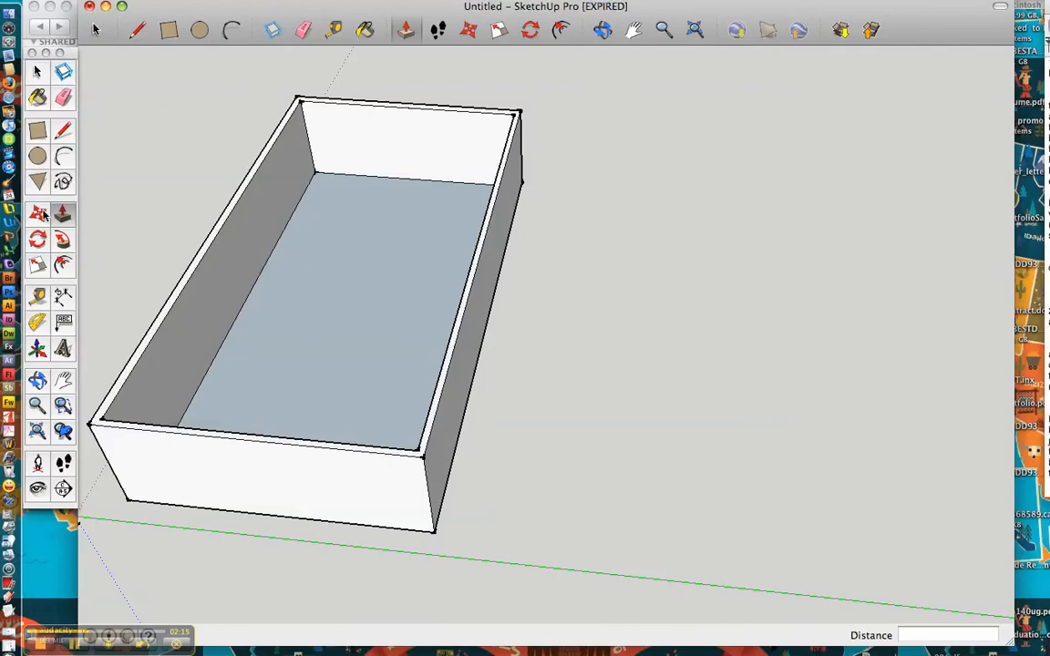
Select the entire walled box and move it across the ground, placing it close to its starting position
click(38, 71)
triple_click(331, 246)
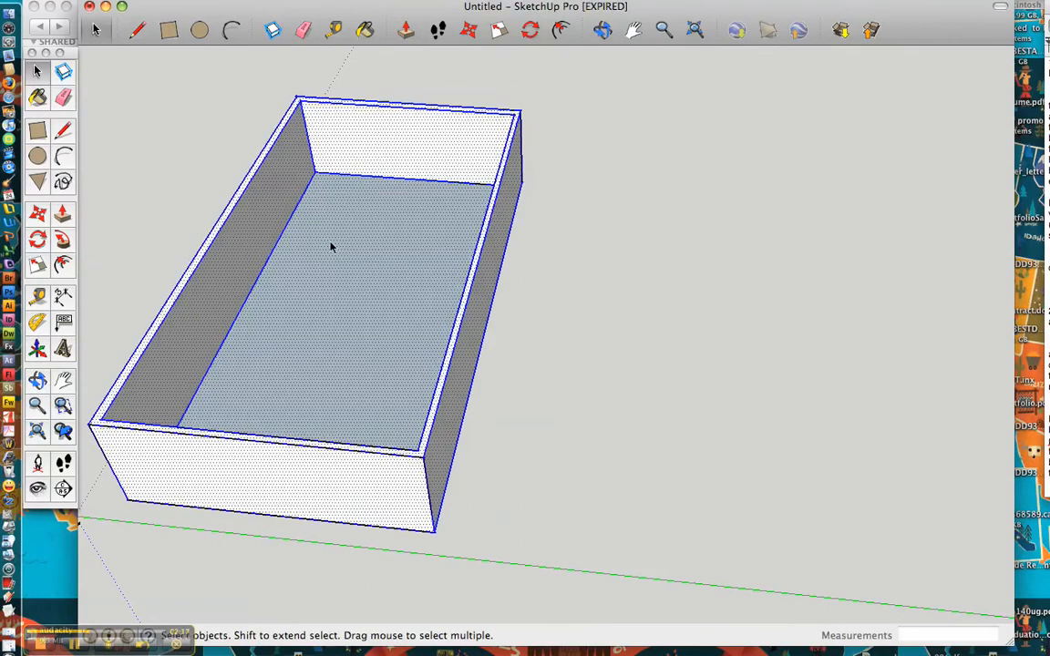
click(41, 214)
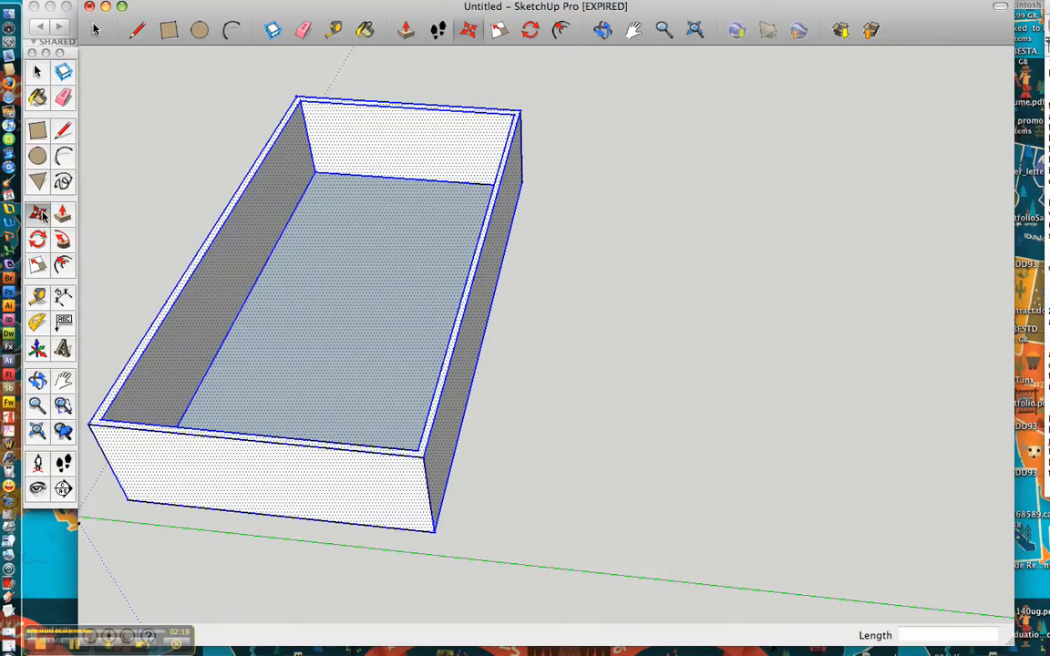
click(275, 266)
click(544, 288)
click(701, 305)
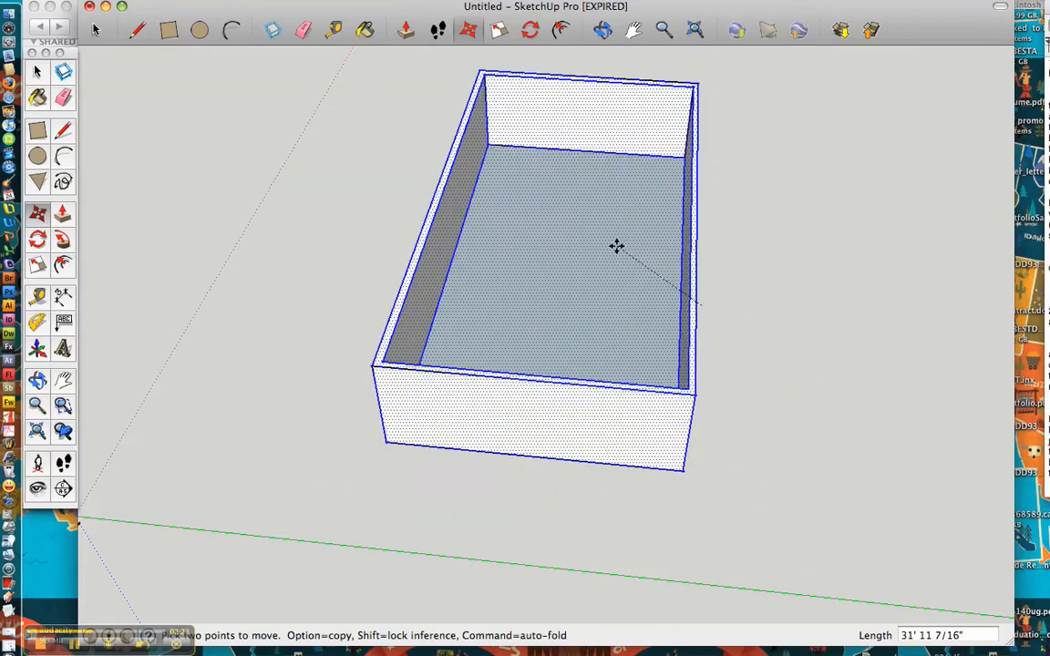
click(331, 314)
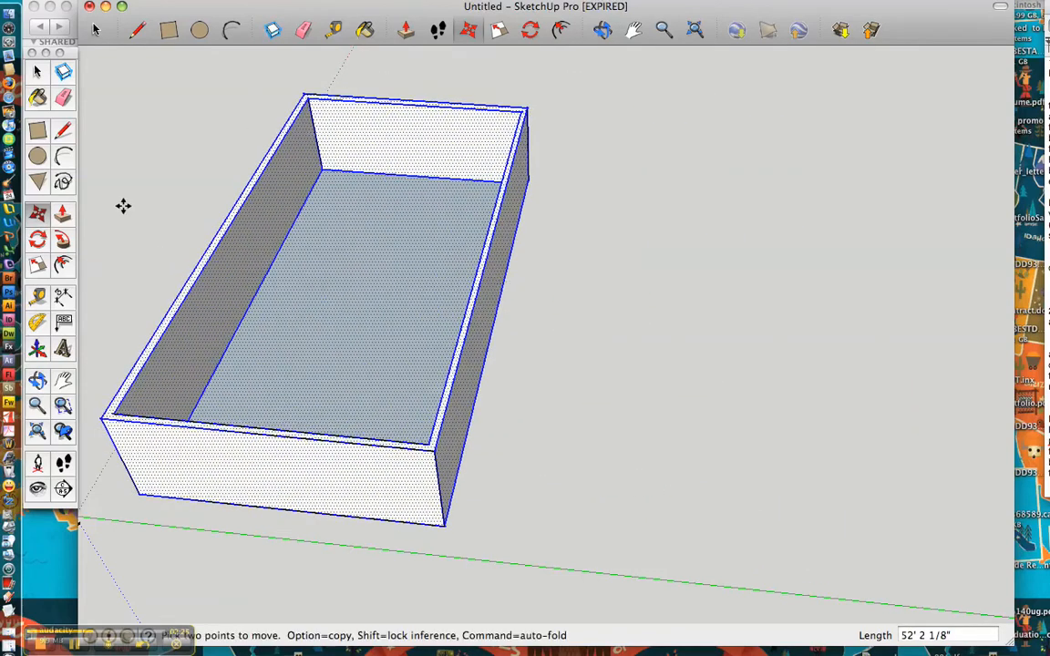
Scale the selected box from the upper corner at its far end
click(38, 73)
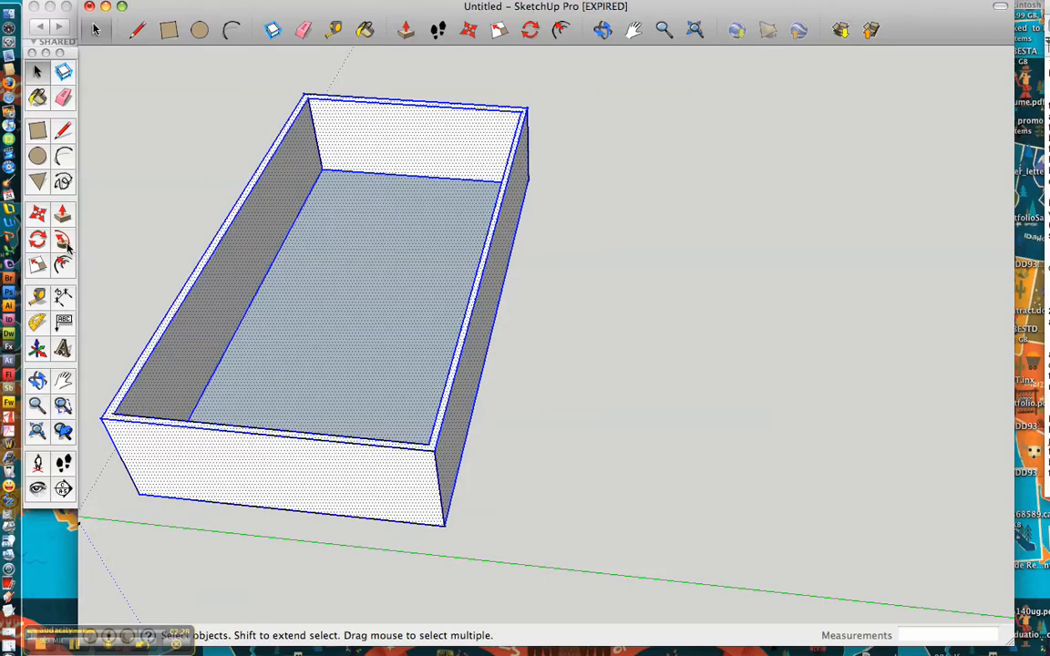
click(40, 265)
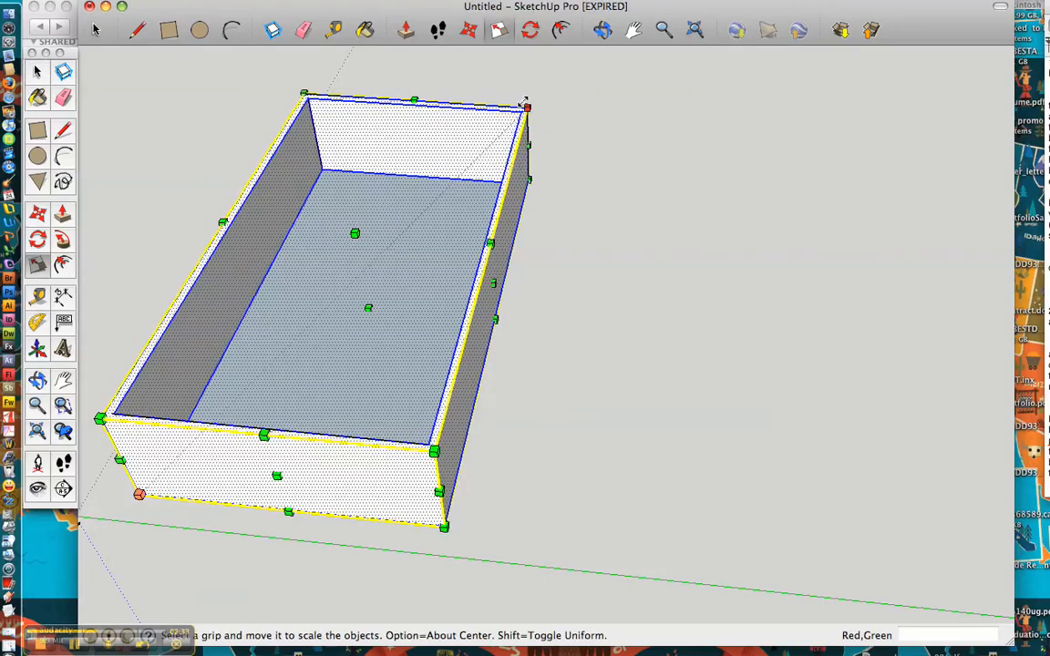
drag(526, 107, 722, 101)
Clear the selection of the walled box
shift+middle_drag(404, 234, 406, 279)
scroll(406, 279, down, 4)
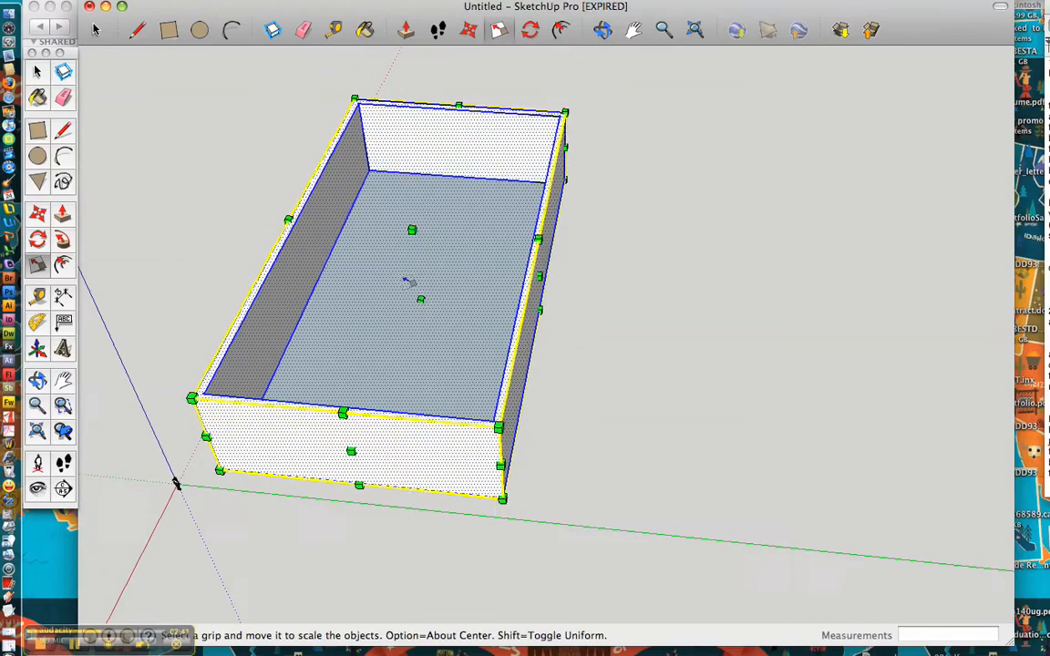
shift+middle_drag(457, 230, 299, 318)
middle_drag(190, 219, 174, 155)
middle_drag(454, 329, 288, 270)
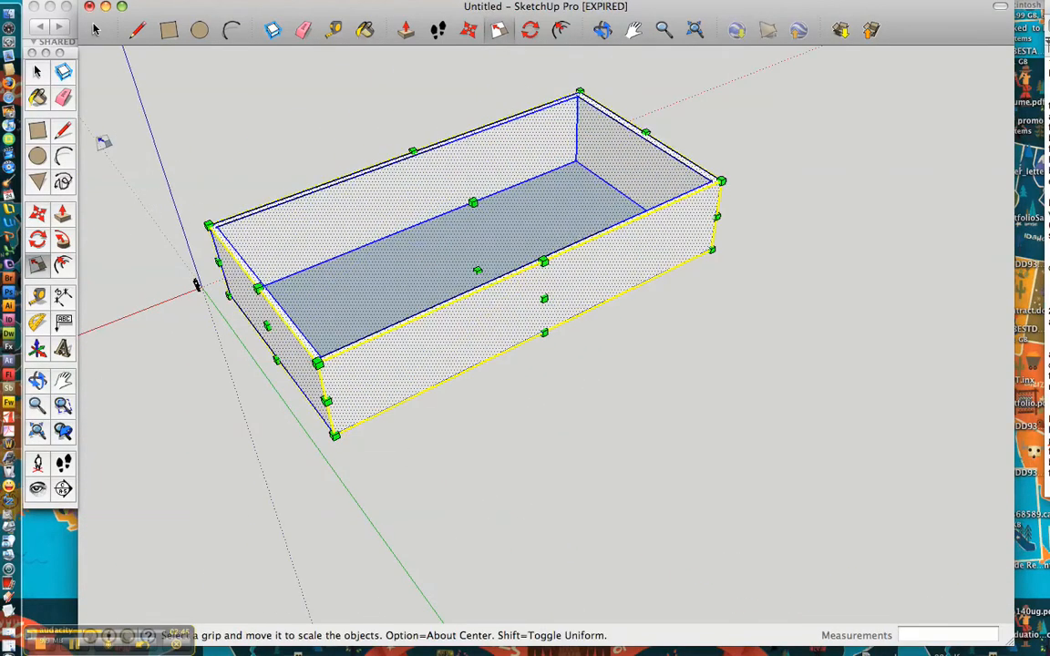
click(39, 134)
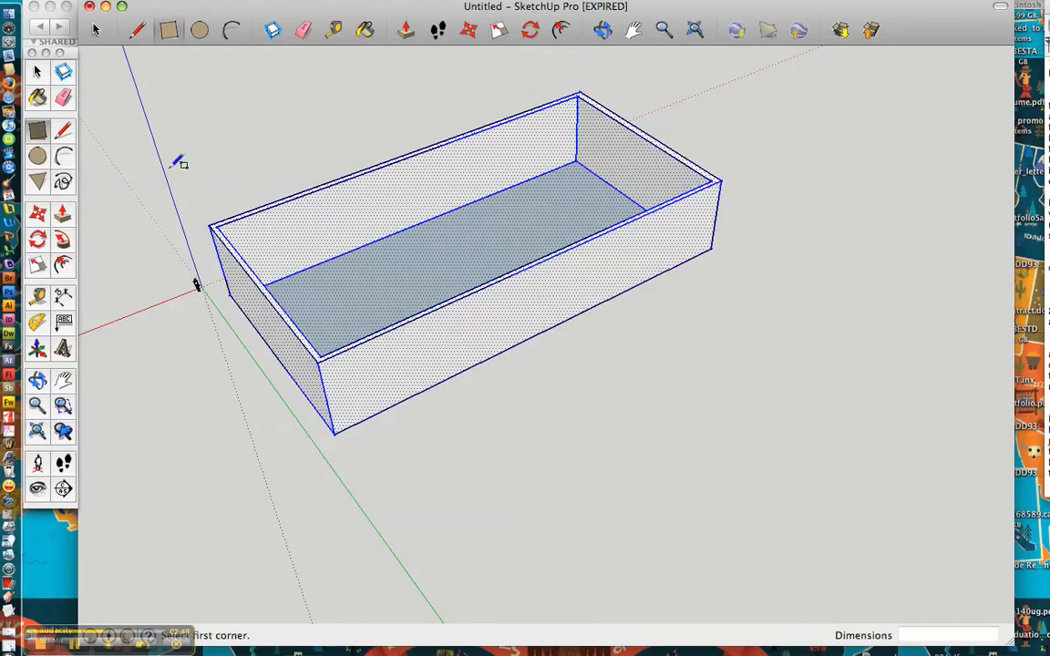
middle_drag(265, 244, 465, 221)
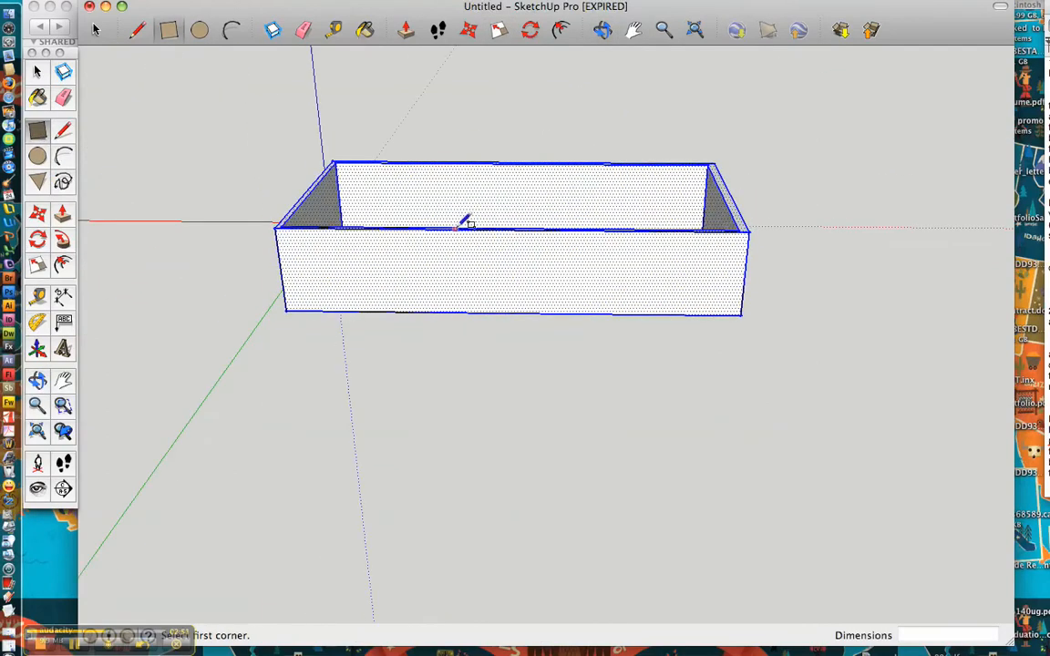
scroll(476, 176, up, 5)
middle_drag(452, 263, 422, 187)
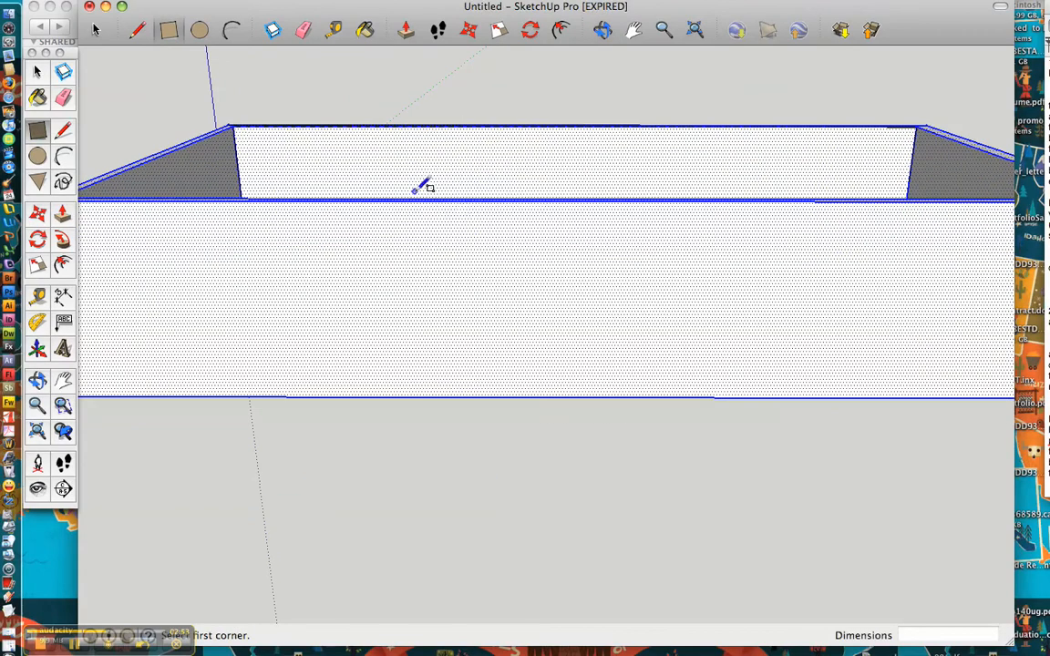
click(36, 71)
click(111, 80)
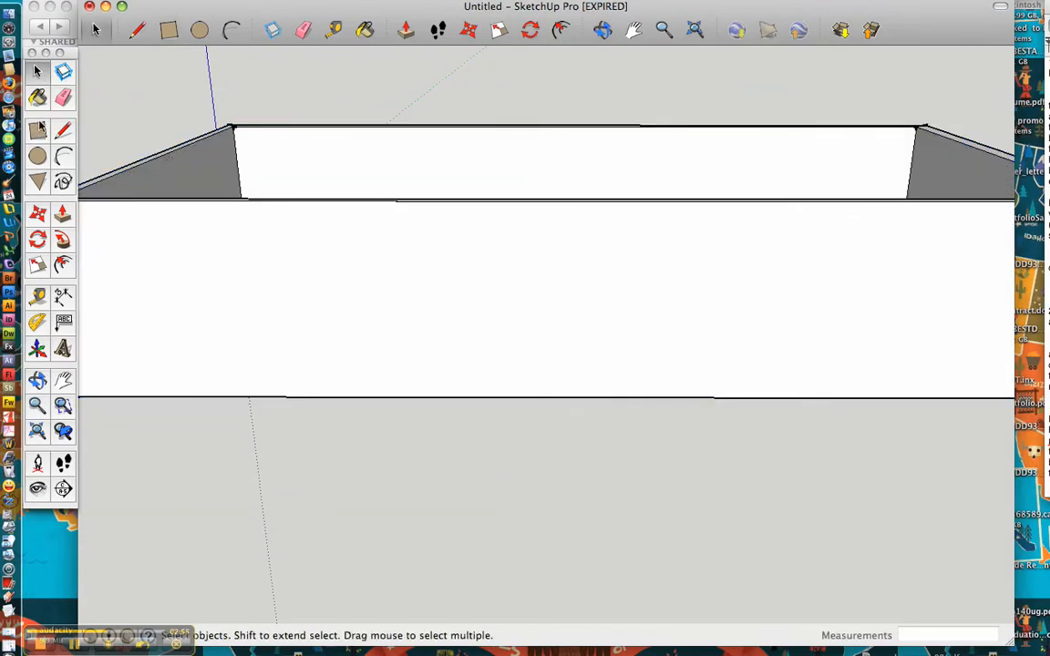
Draw three window rectangles in a row on the upper part of the long outer wall, about 9 to 10 feet tall
click(37, 127)
middle_drag(344, 306, 242, 194)
click(237, 210)
click(342, 270)
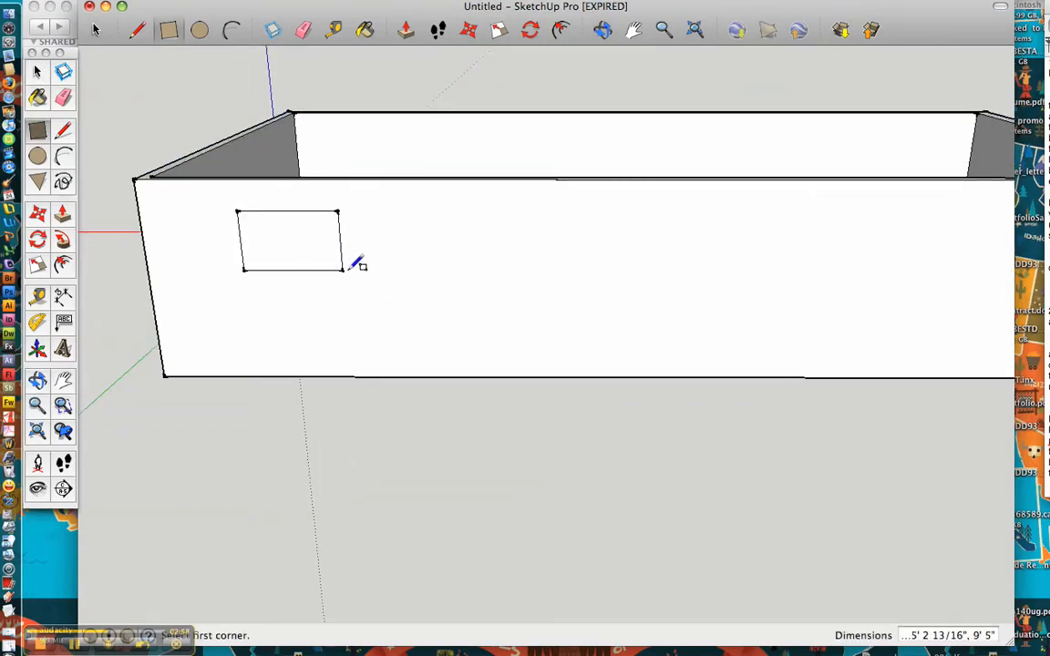
click(437, 213)
click(583, 270)
click(728, 209)
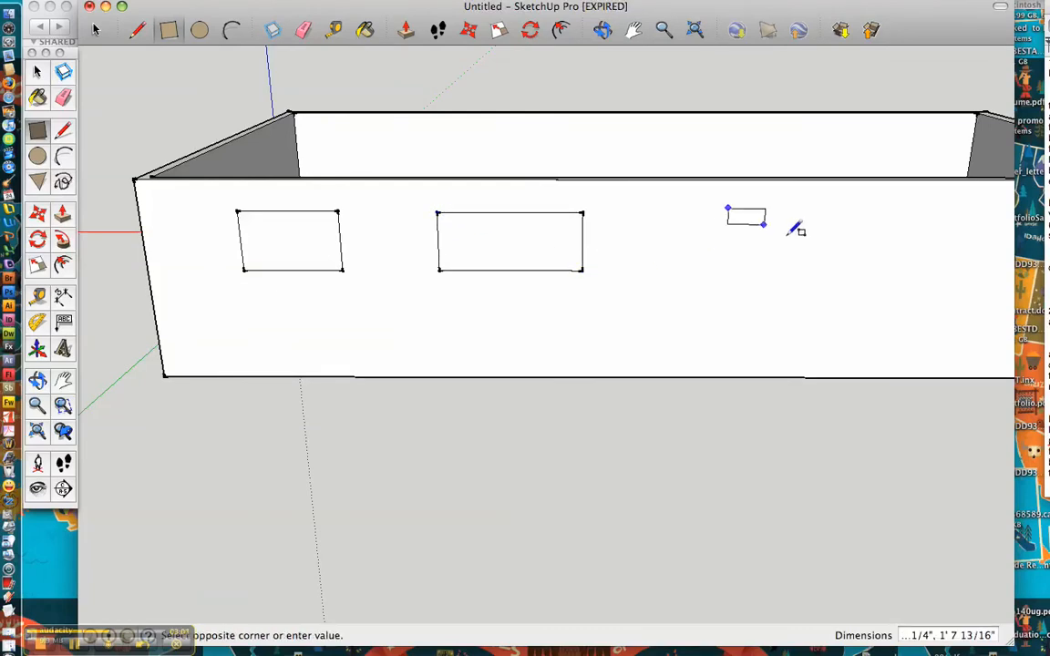
click(863, 273)
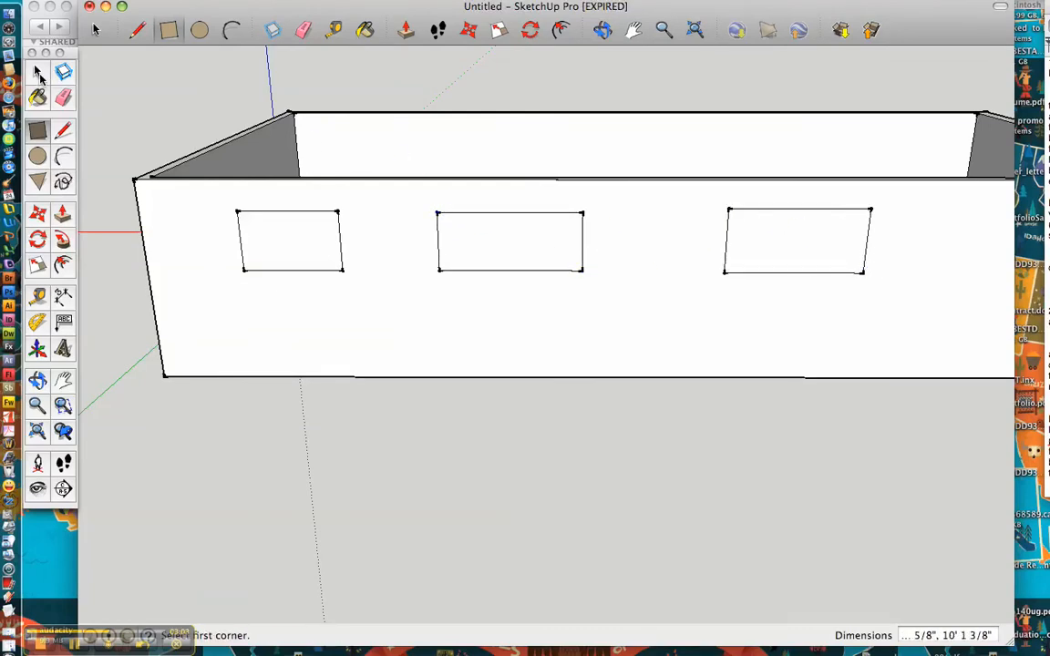
Draw a door rectangle about 28' tall, rising from the wall's bottom edge between the last window and the wall's end
click(37, 73)
middle_drag(508, 222, 219, 199)
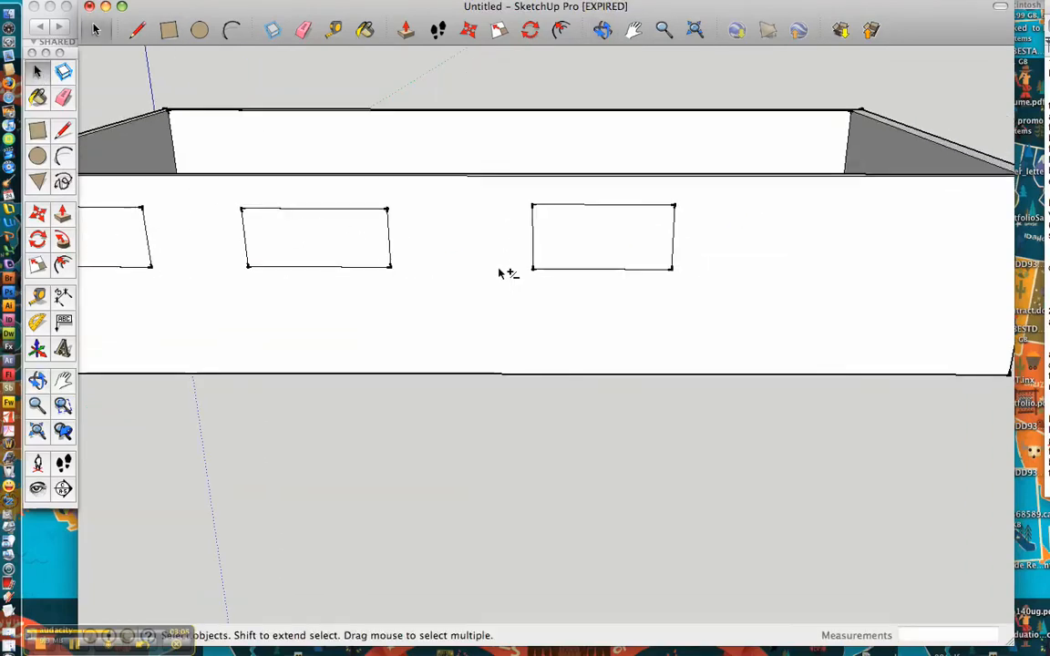
middle_drag(499, 273, 263, 258)
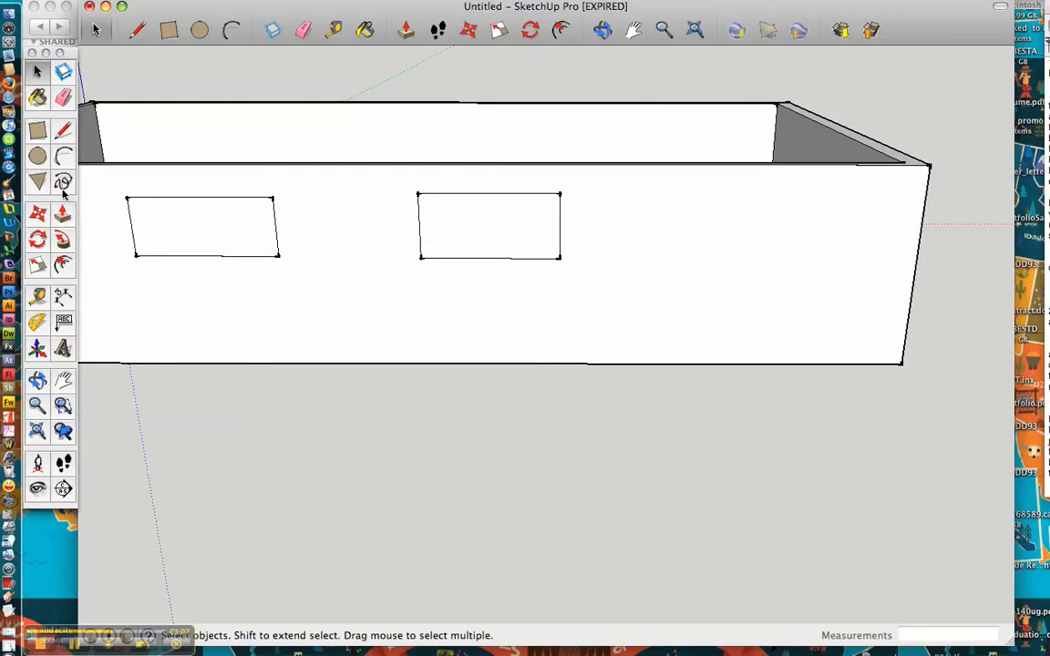
click(38, 131)
click(666, 363)
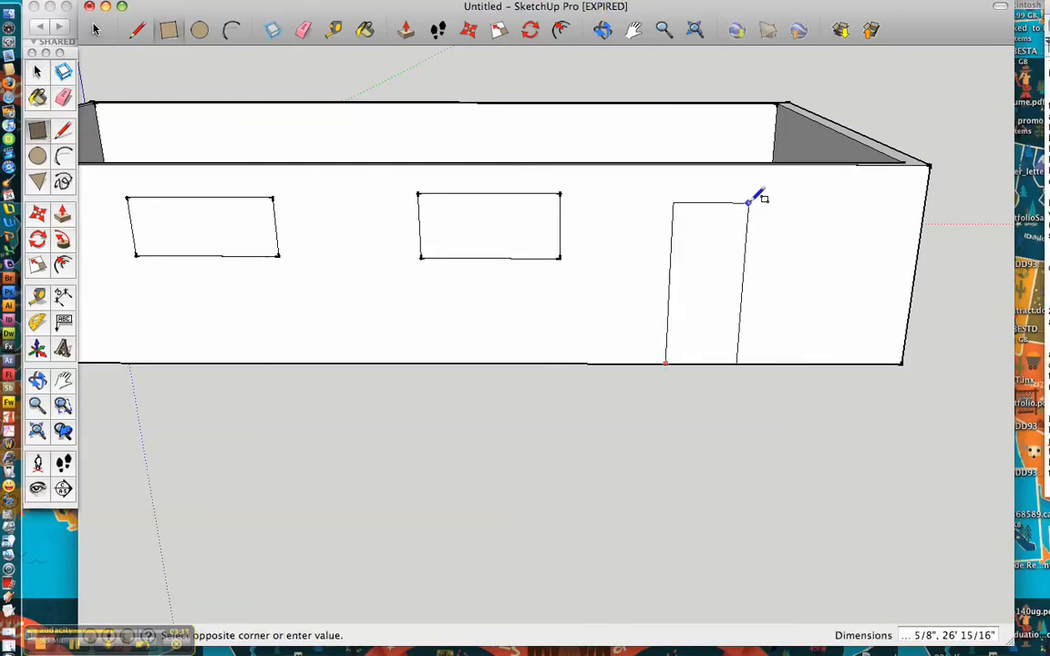
click(761, 189)
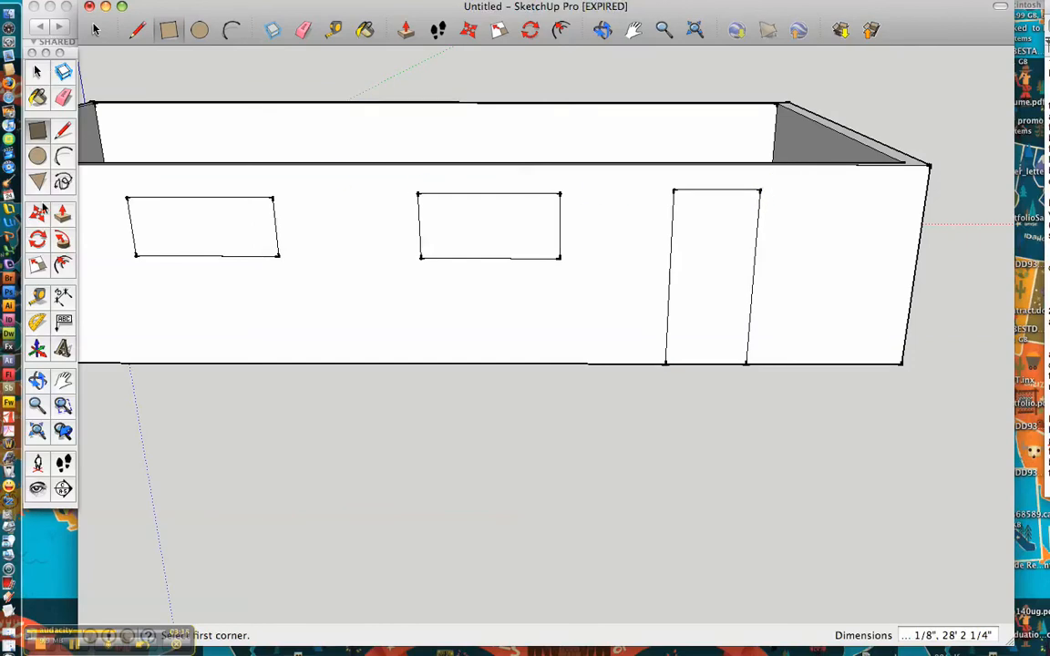
click(41, 73)
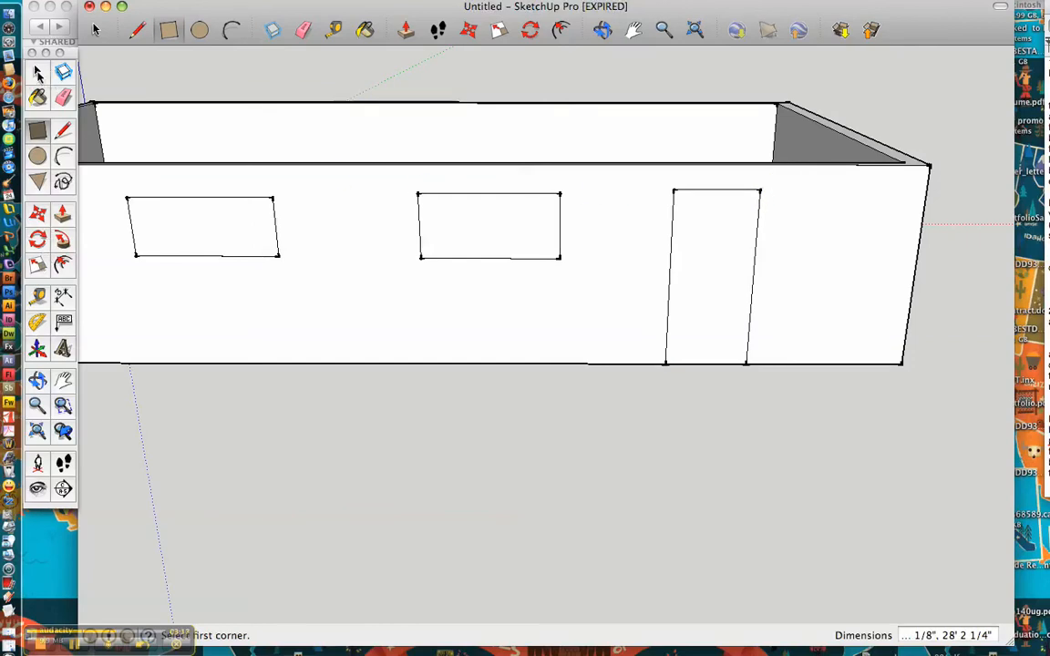
Push the door face about 1' 10" inward through the wall to cut the doorway opening
click(61, 215)
shift+middle_drag(711, 286, 258, 422)
middle_drag(455, 349, 403, 277)
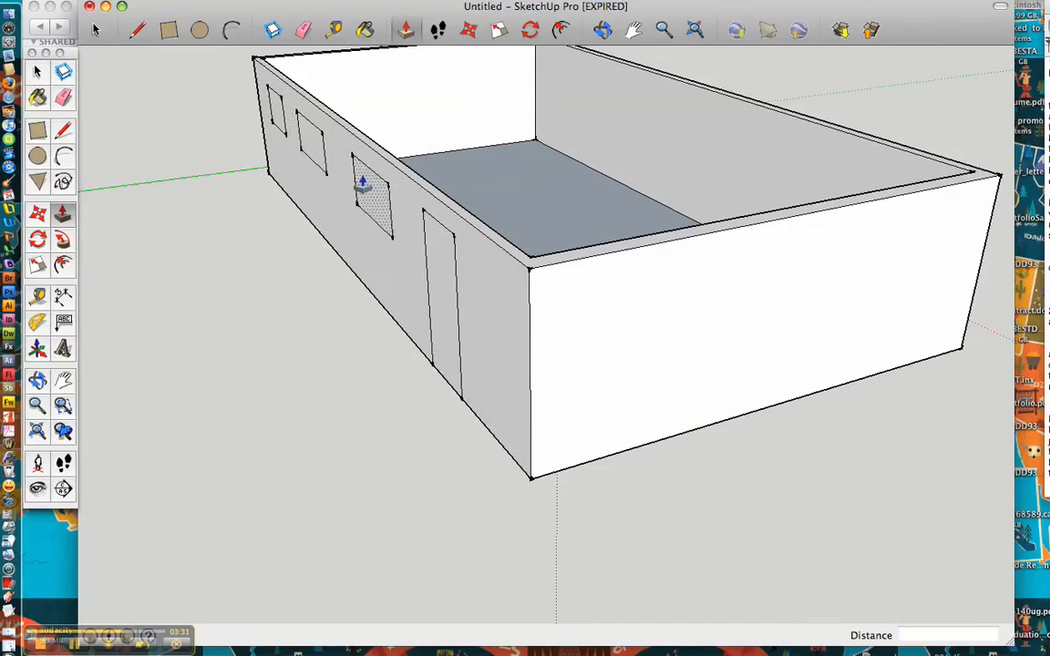
click(438, 248)
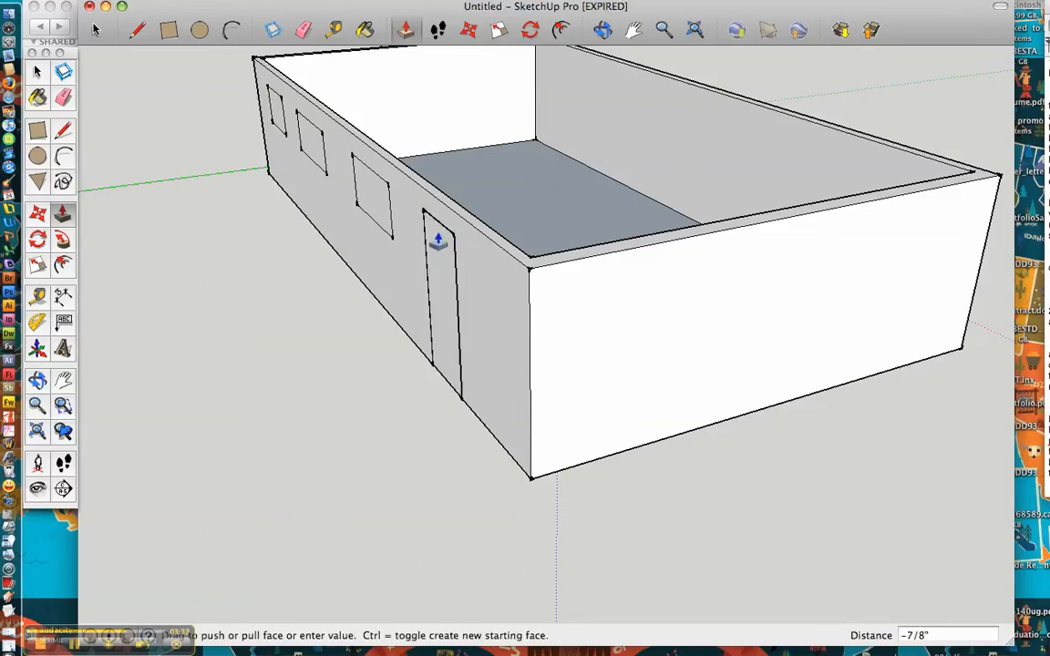
click(468, 238)
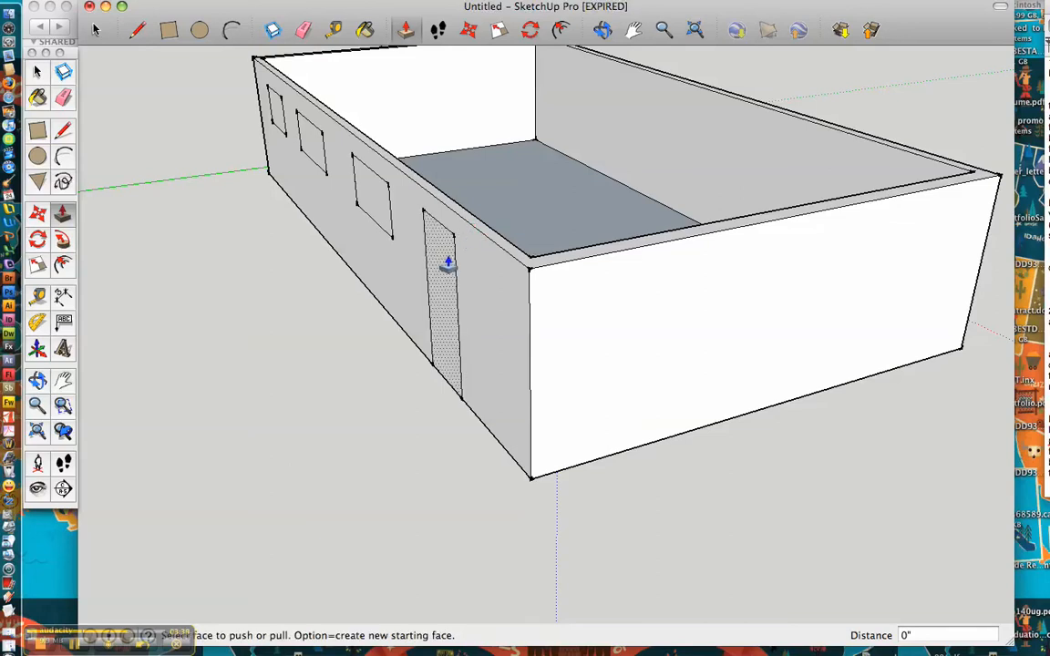
click(427, 271)
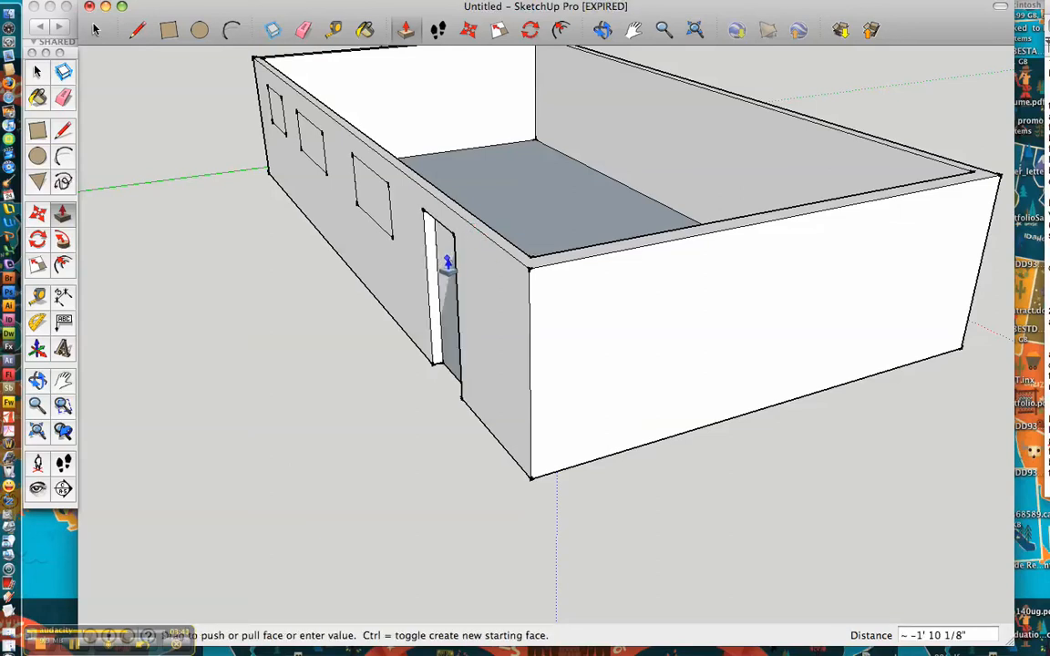
click(447, 264)
Push the three window faces inward through the long outer wall to cut the window openings
middle_drag(403, 323, 667, 265)
middle_drag(572, 349, 390, 243)
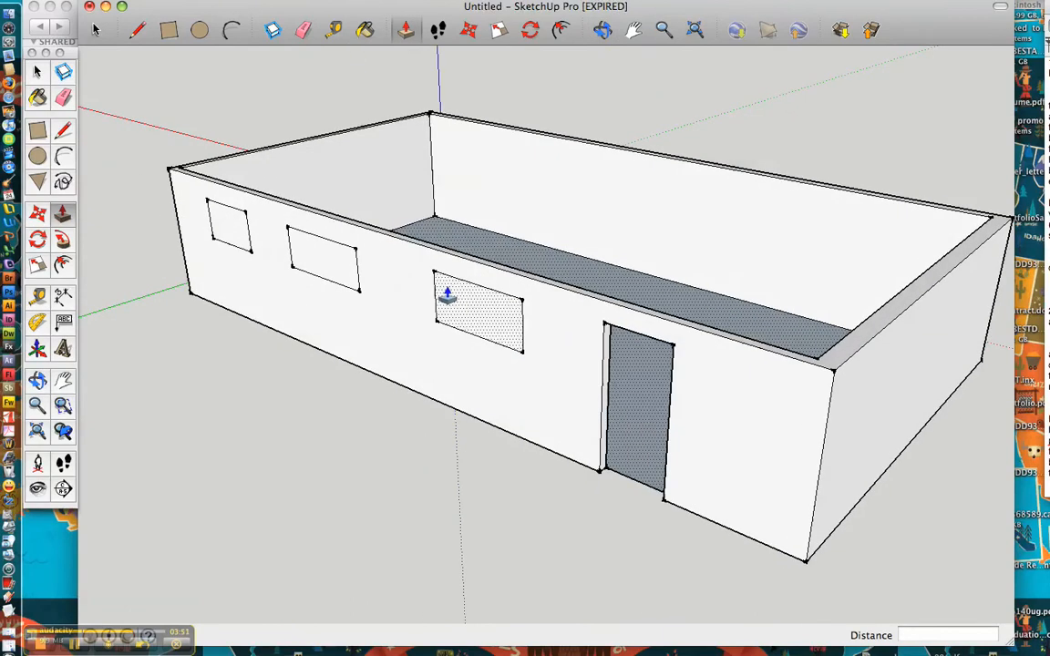
click(497, 321)
click(499, 312)
click(331, 273)
click(340, 255)
click(229, 227)
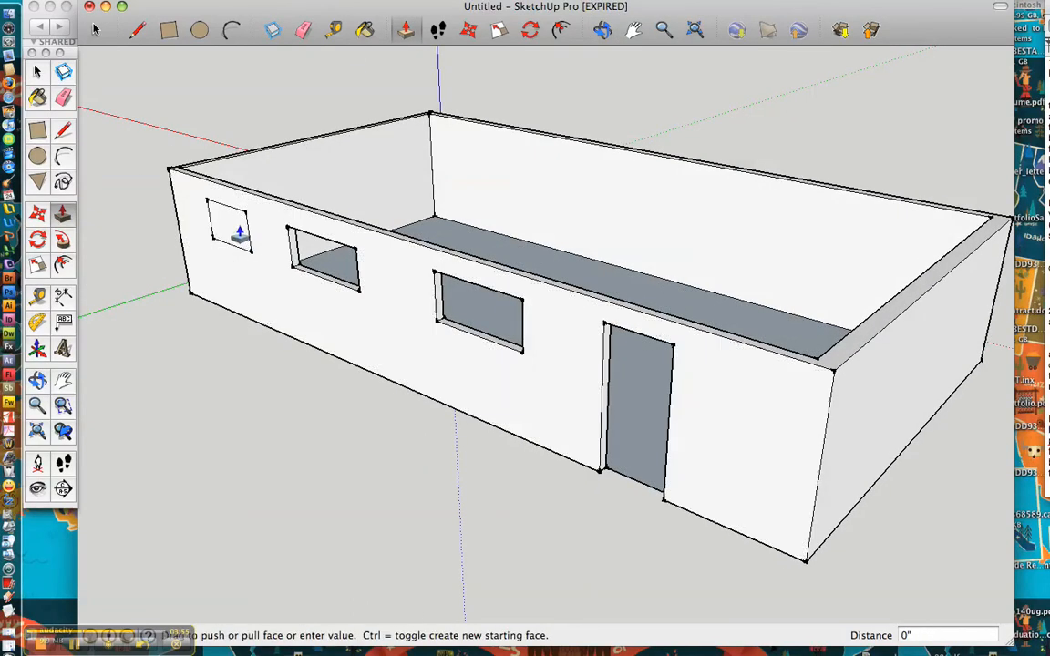
click(244, 224)
click(239, 226)
click(227, 226)
Undo the cutting of the three window openings, keeping the doorway cut
middle_drag(324, 293, 403, 227)
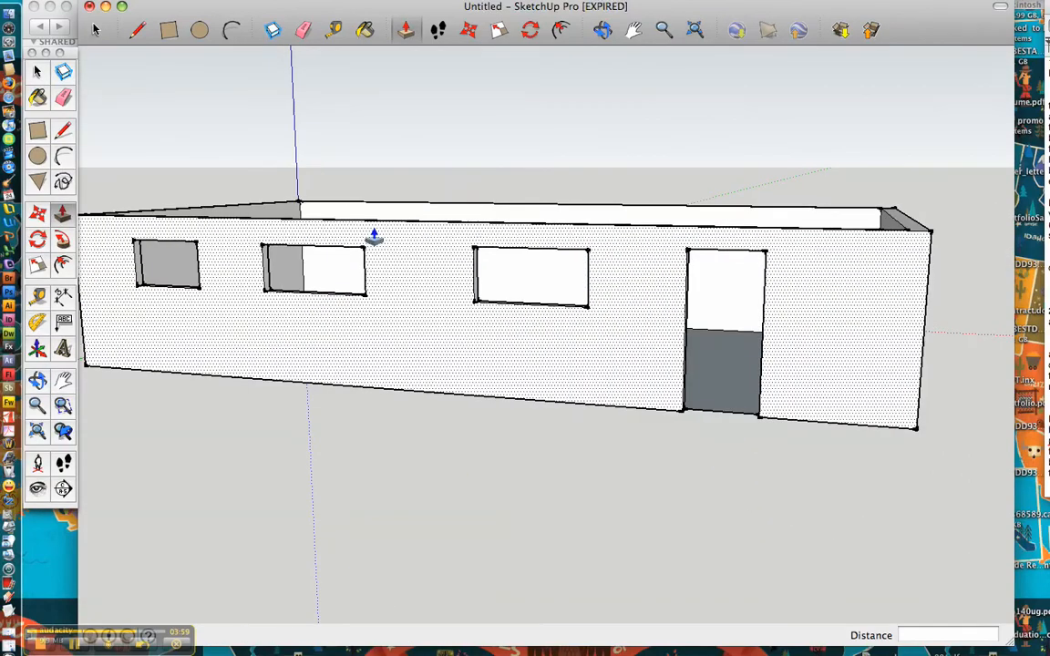
key(super+z)
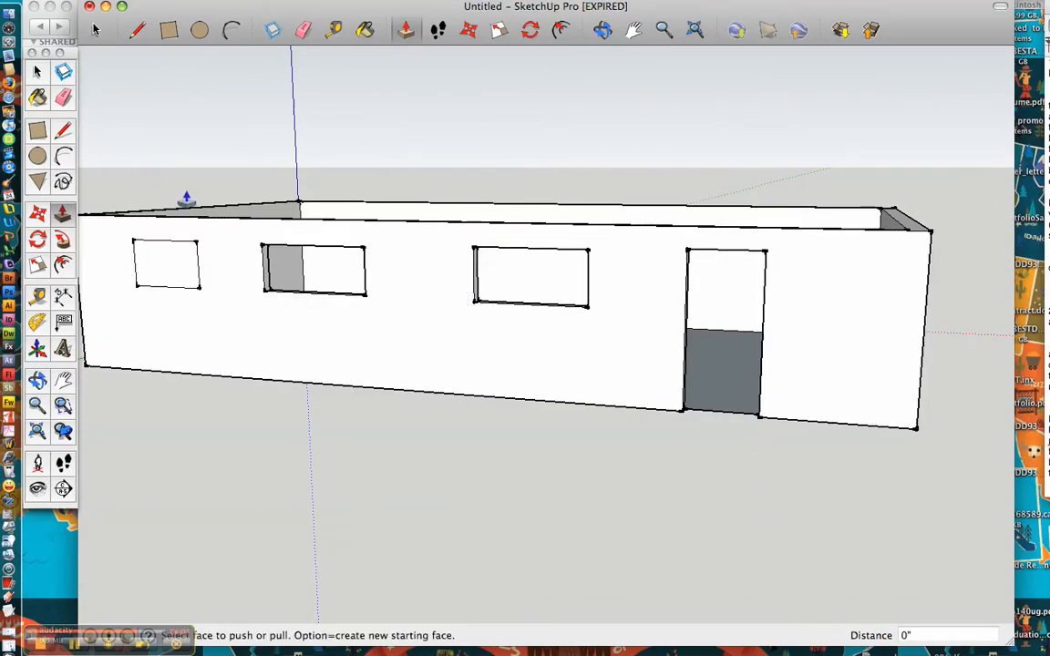
key(super+z)
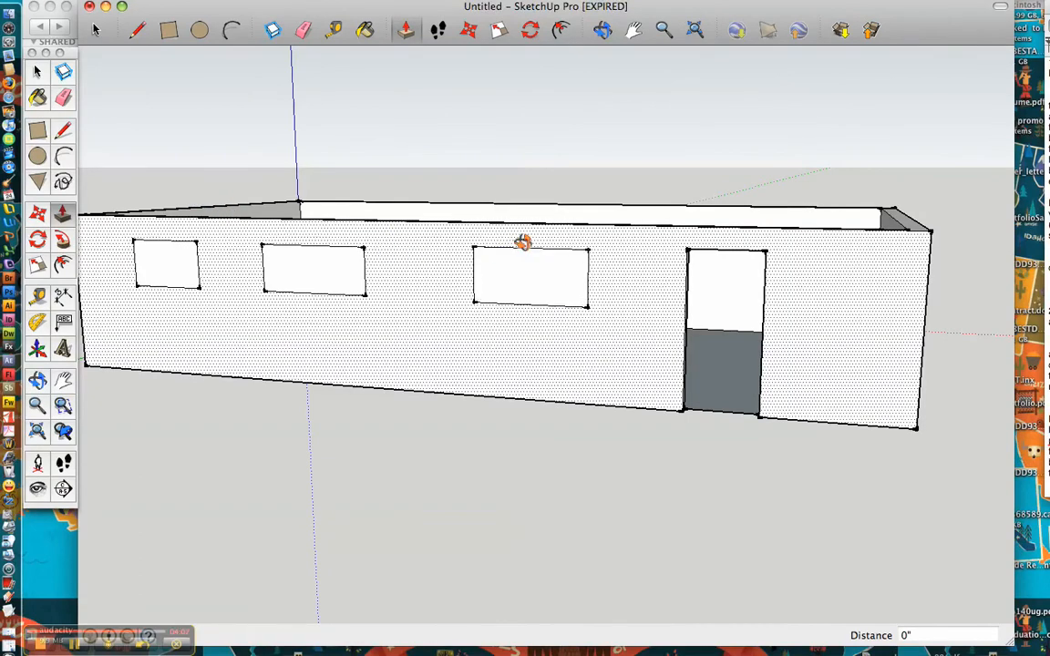
Erase all four edges of the window rectangle farthest from the door
middle_drag(516, 244, 434, 346)
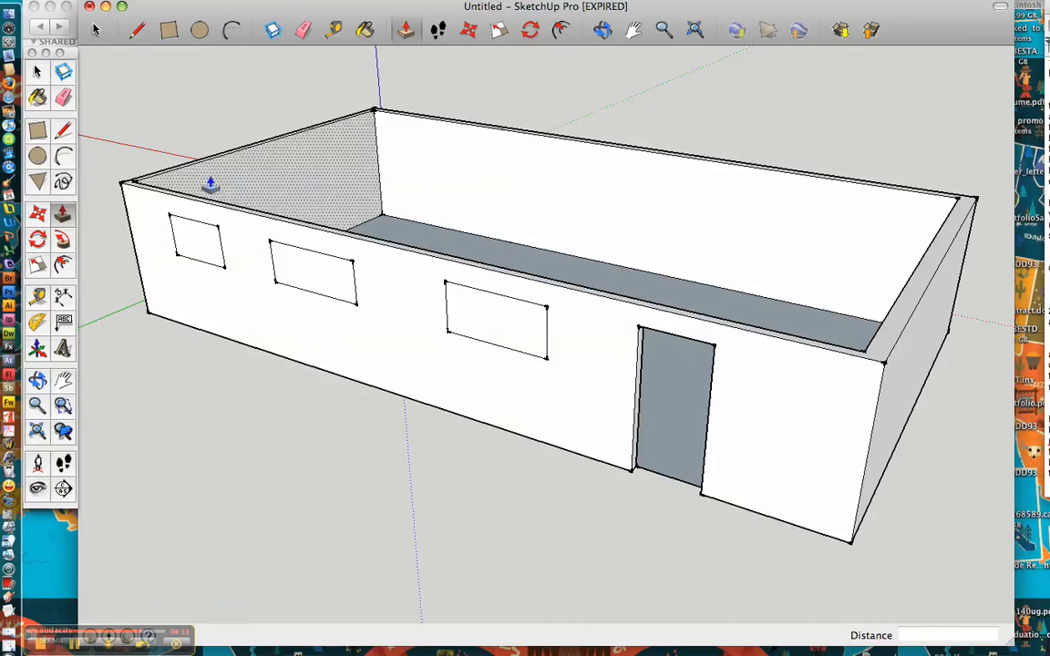
click(37, 71)
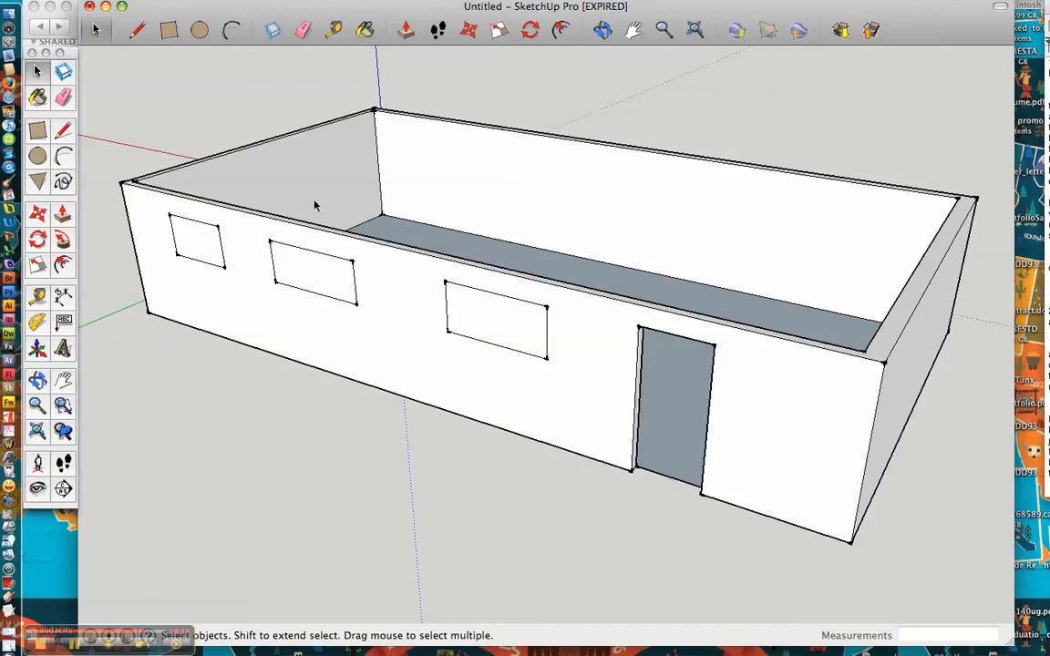
middle_drag(208, 219, 128, 283)
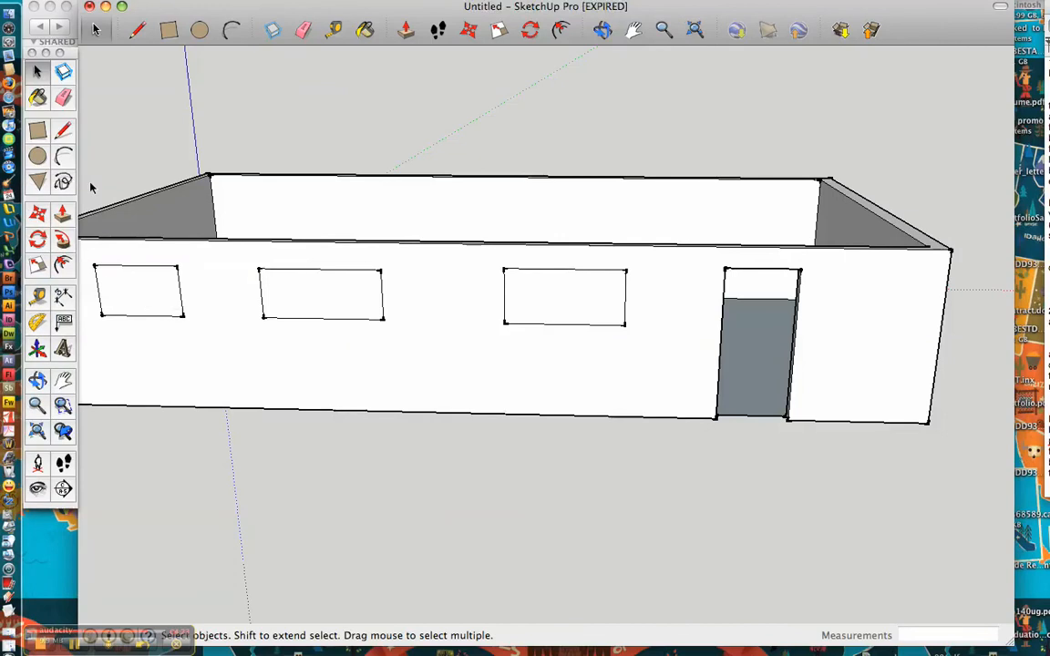
click(63, 98)
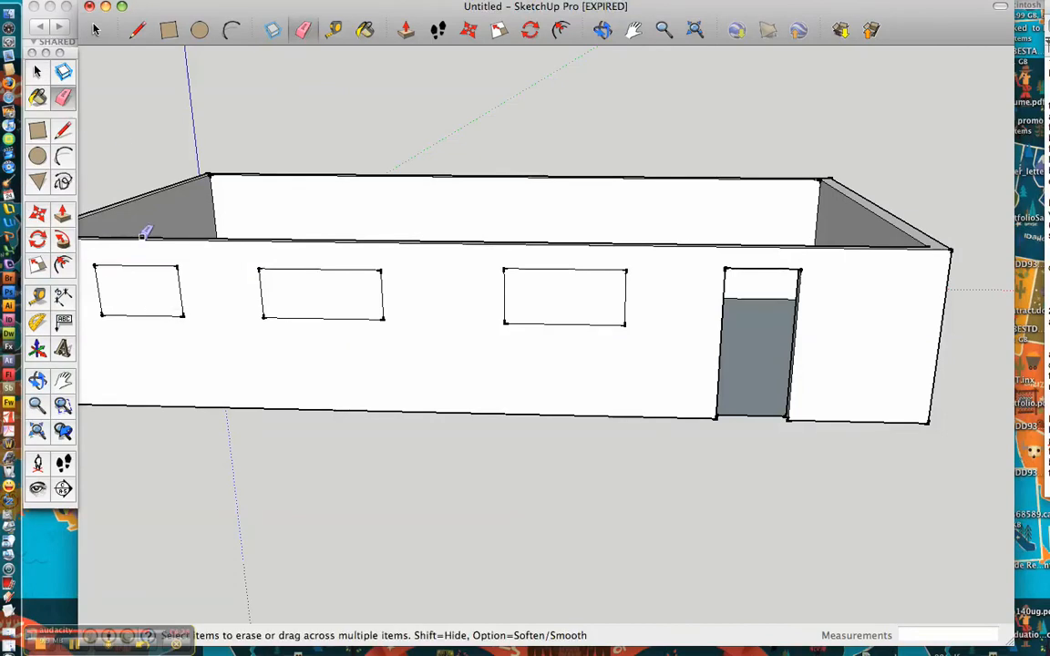
click(139, 266)
drag(185, 285, 154, 310)
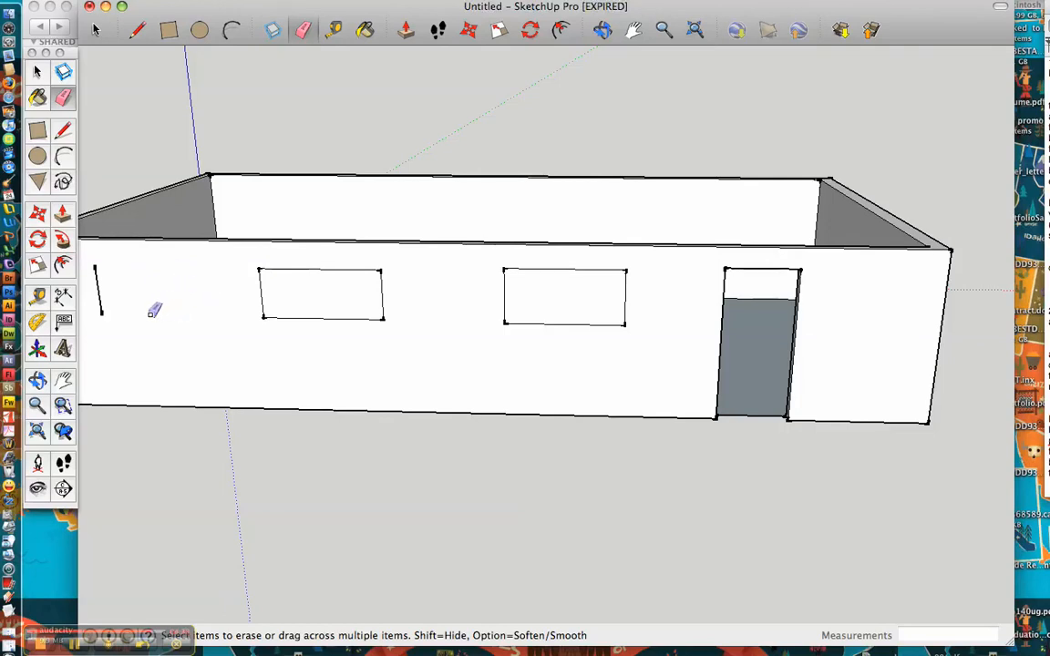
click(100, 285)
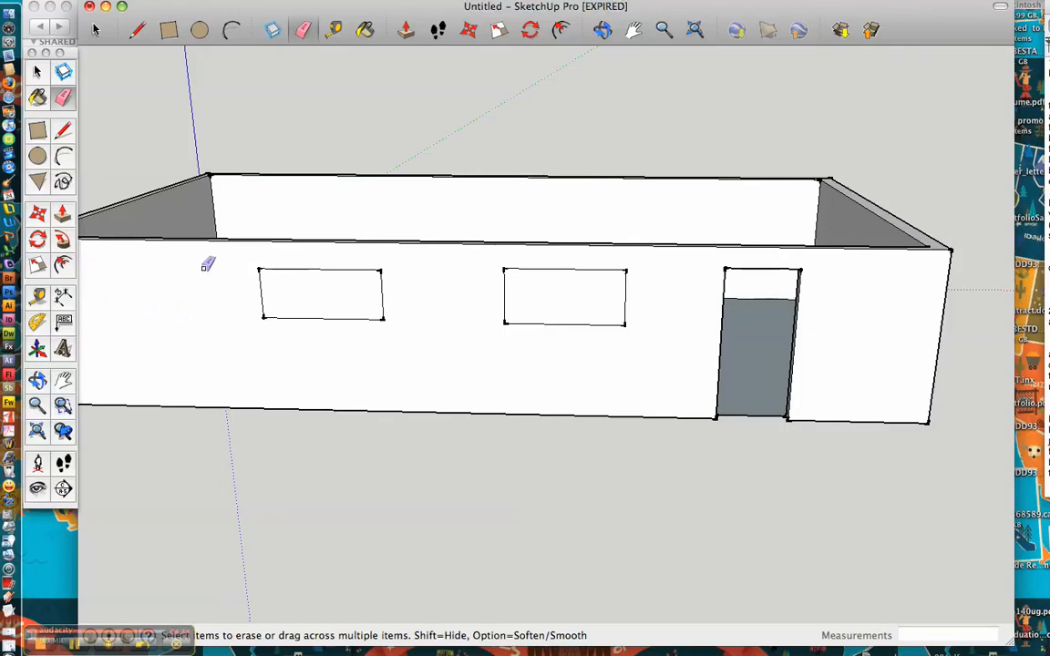
Erase all four edges of the middle window rectangle, keeping only the window nearest the door
click(269, 271)
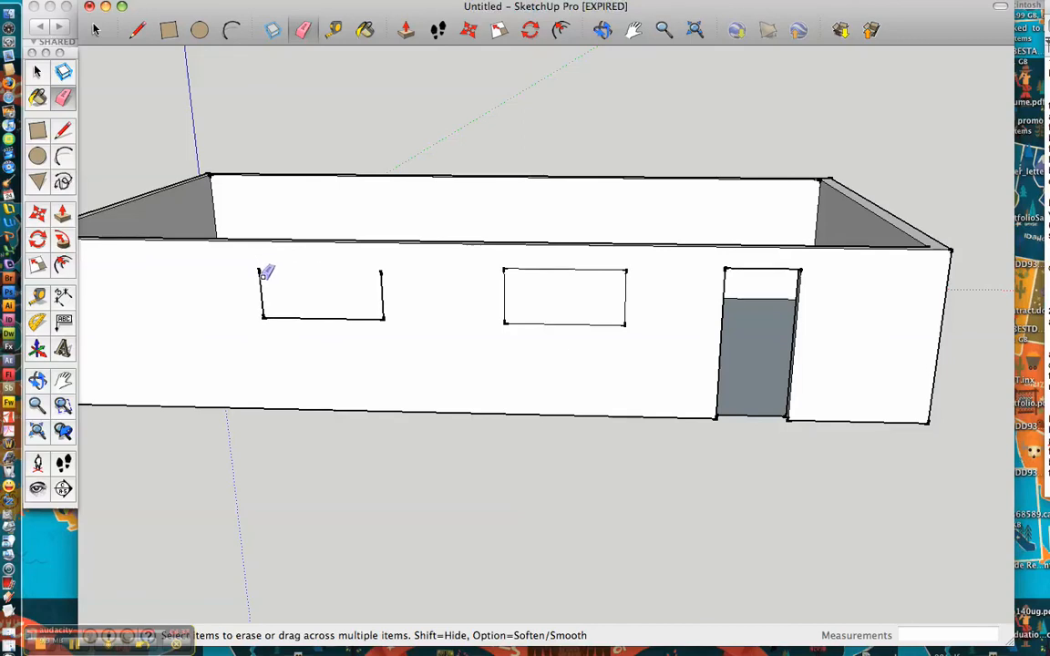
click(263, 283)
click(282, 317)
click(382, 290)
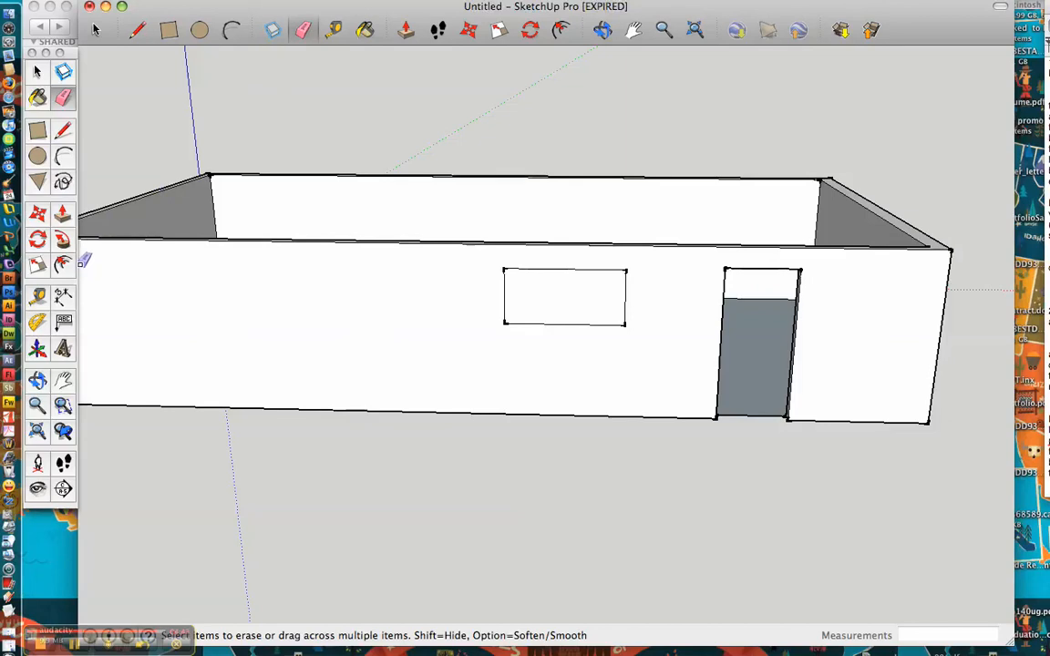
Start the Tape Measure tool for measuring along the long outer wall with the door
scroll(389, 211, down, 5)
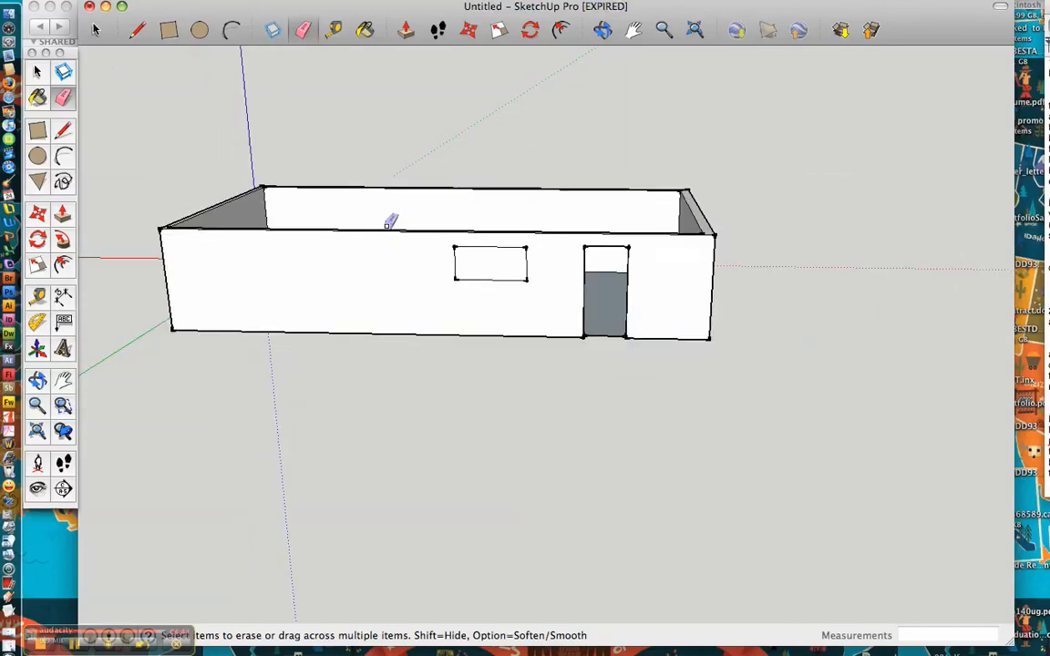
middle_drag(512, 173, 525, 244)
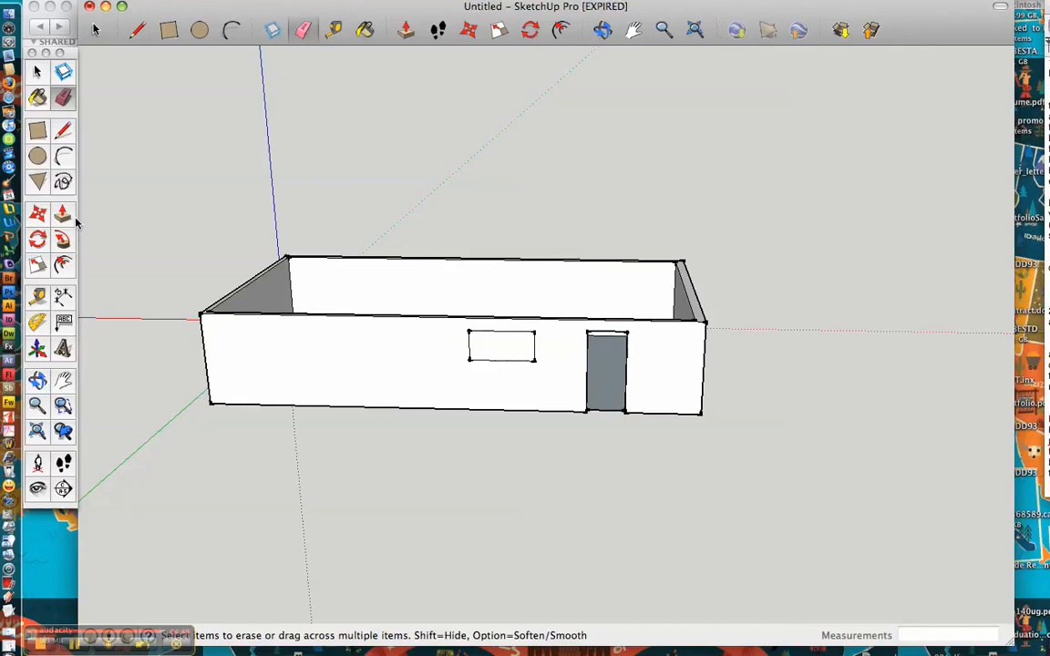
click(41, 299)
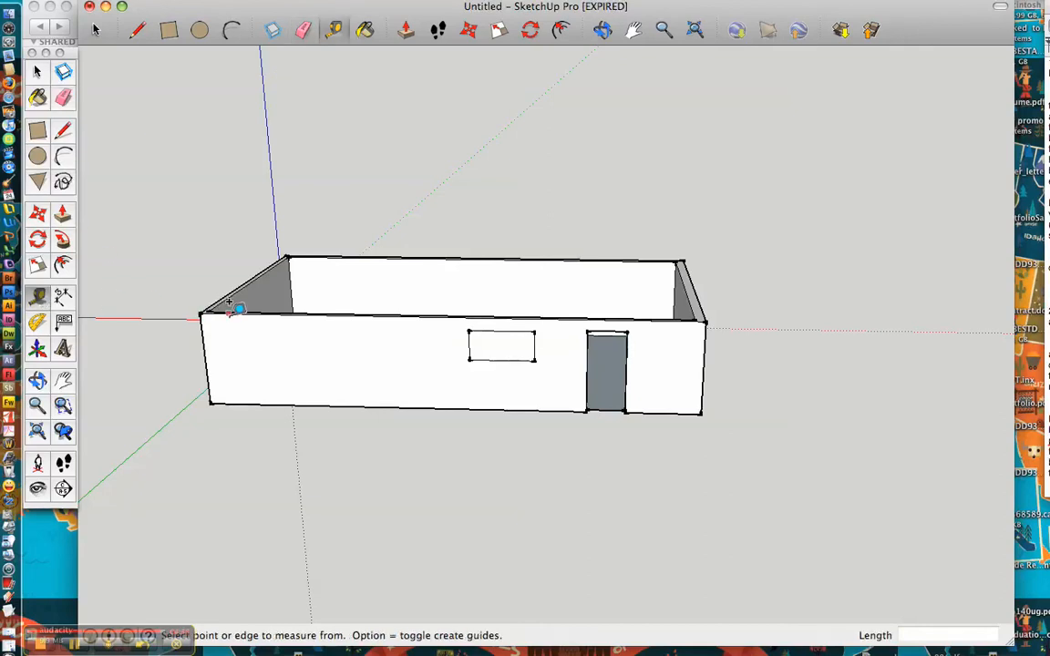
scroll(281, 354, up, 3)
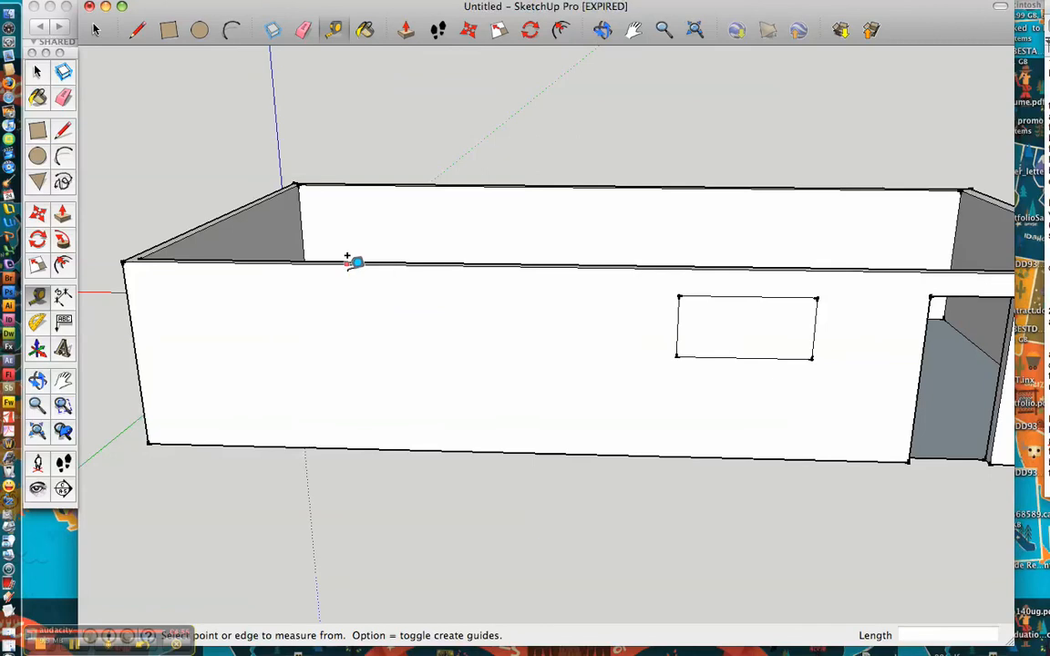